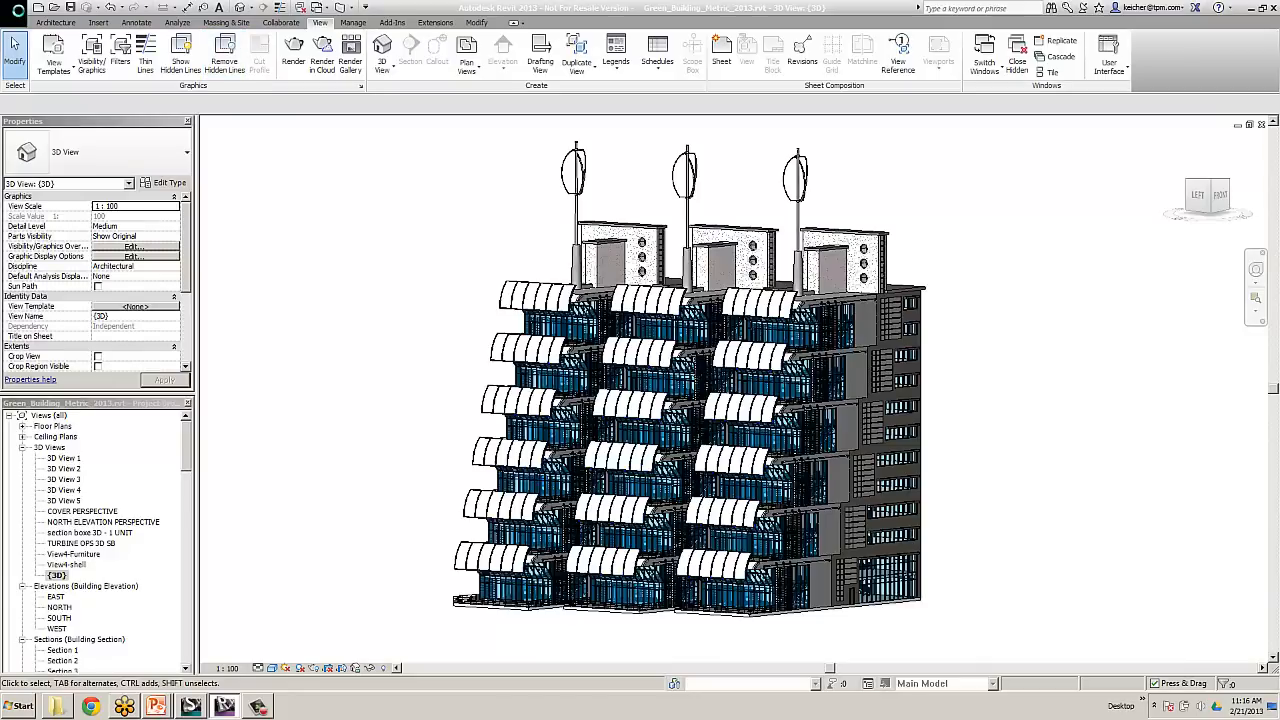
{"action": "left_click", "coordinate": [18, 14]}
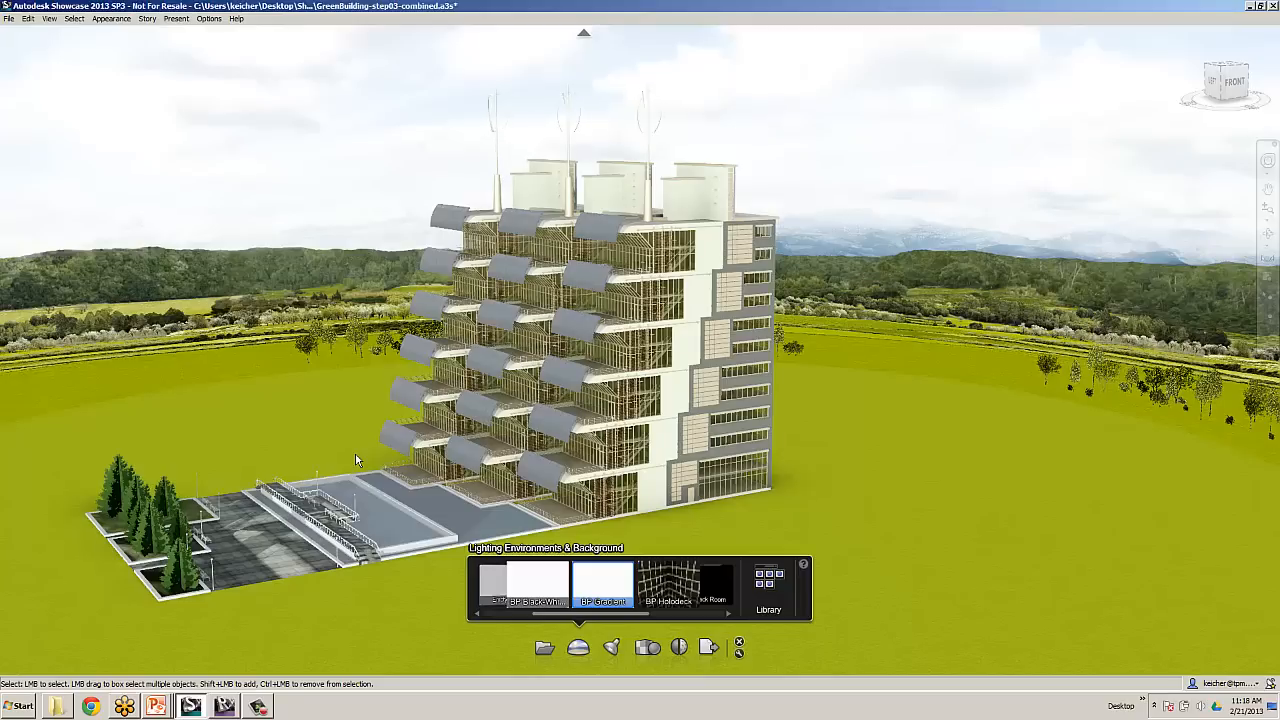
Open the lighting environment library and apply the ID Bloom environment to the building scene.
{"action": "left_click", "coordinate": [579, 648]}
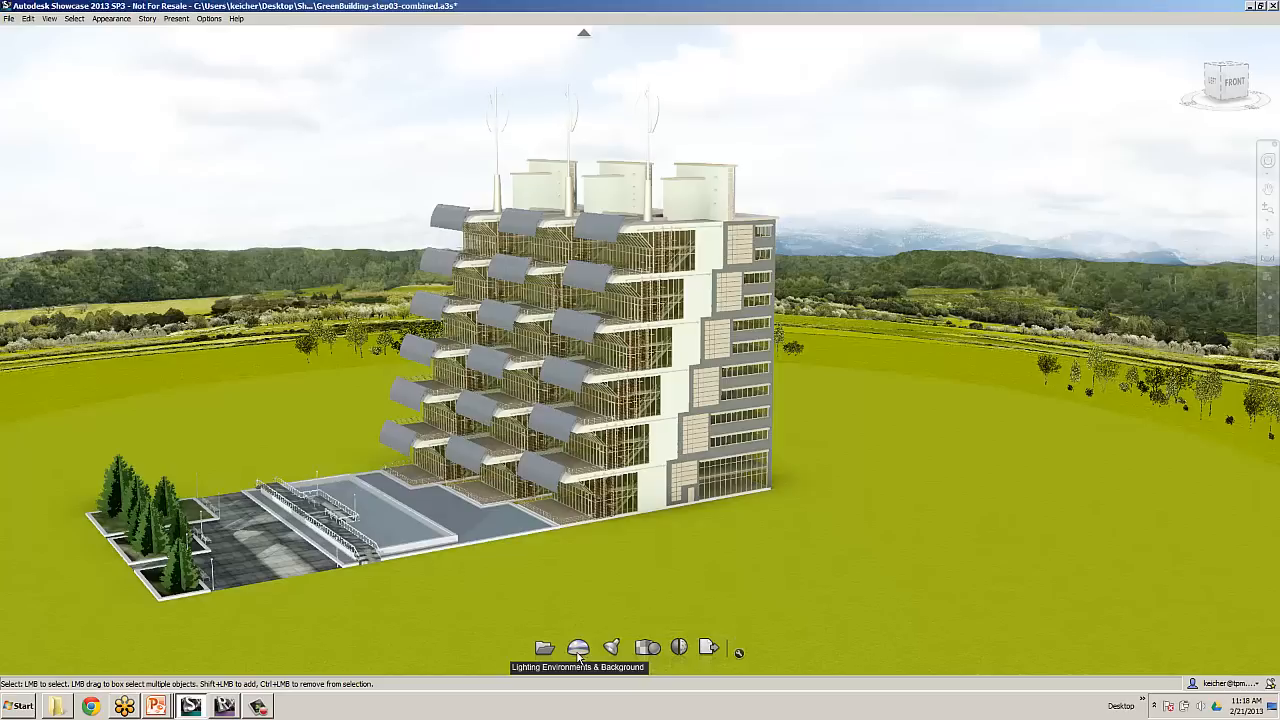
{"action": "left_click", "coordinate": [578, 650]}
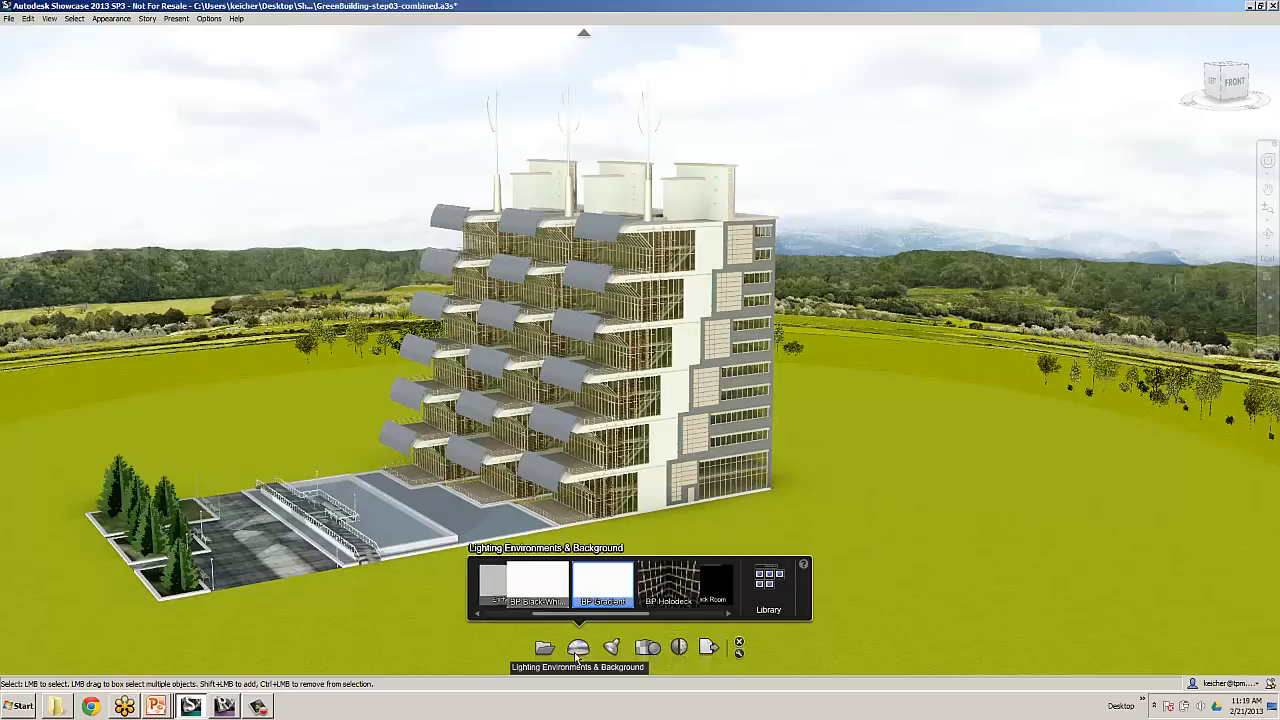
{"action": "left_click", "coordinate": [764, 588]}
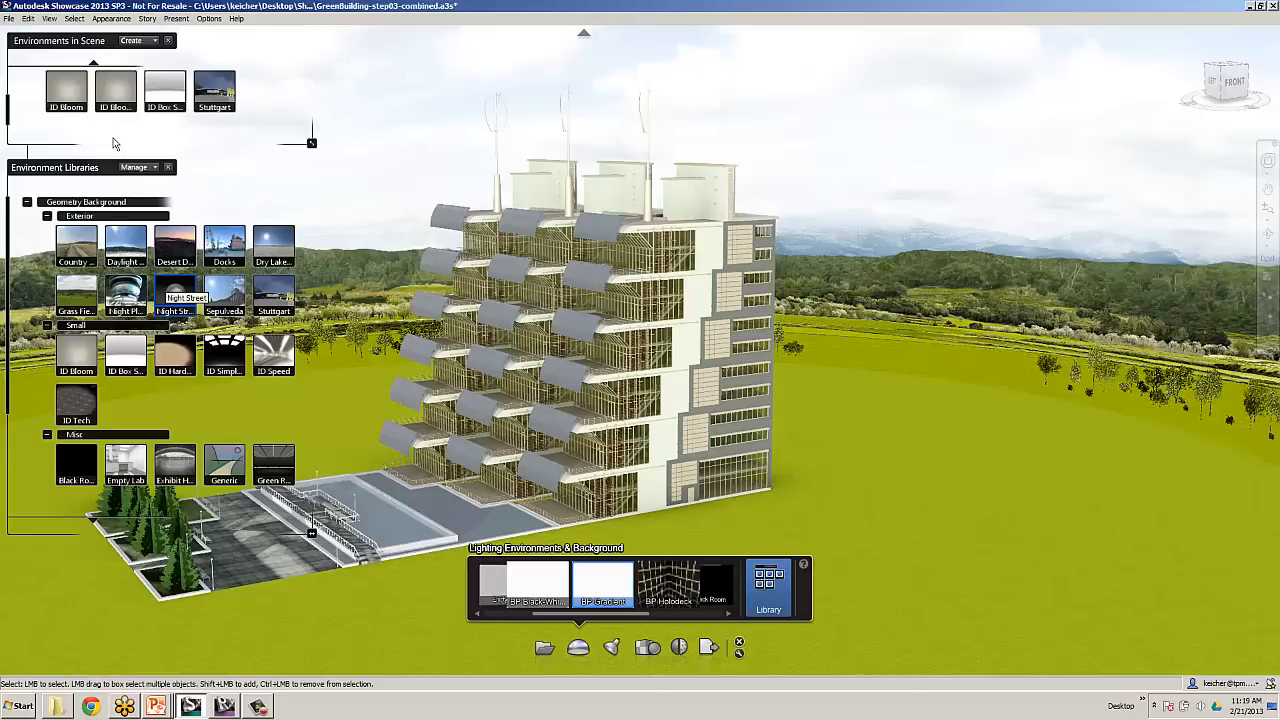
{"action": "double_click", "coordinate": [70, 92]}
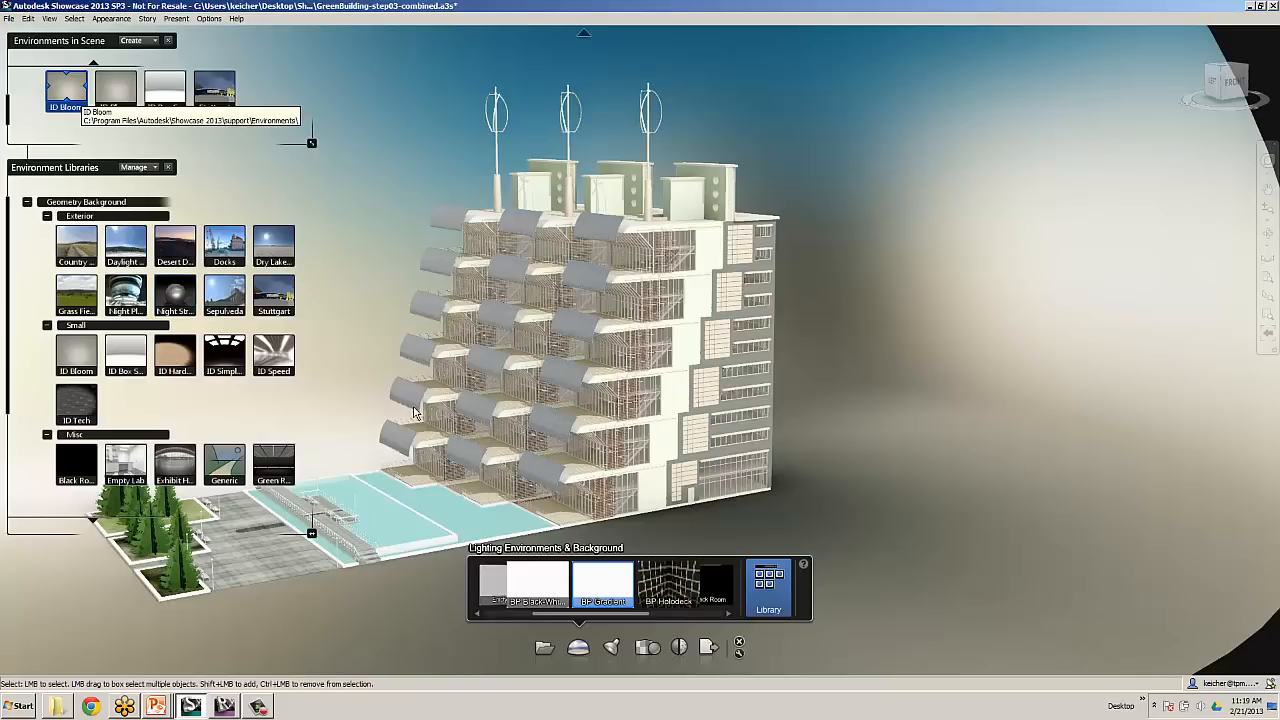
Switch the scene to the BP Gradient environment and close the strip of environment choices.
{"action": "left_click", "coordinate": [612, 583]}
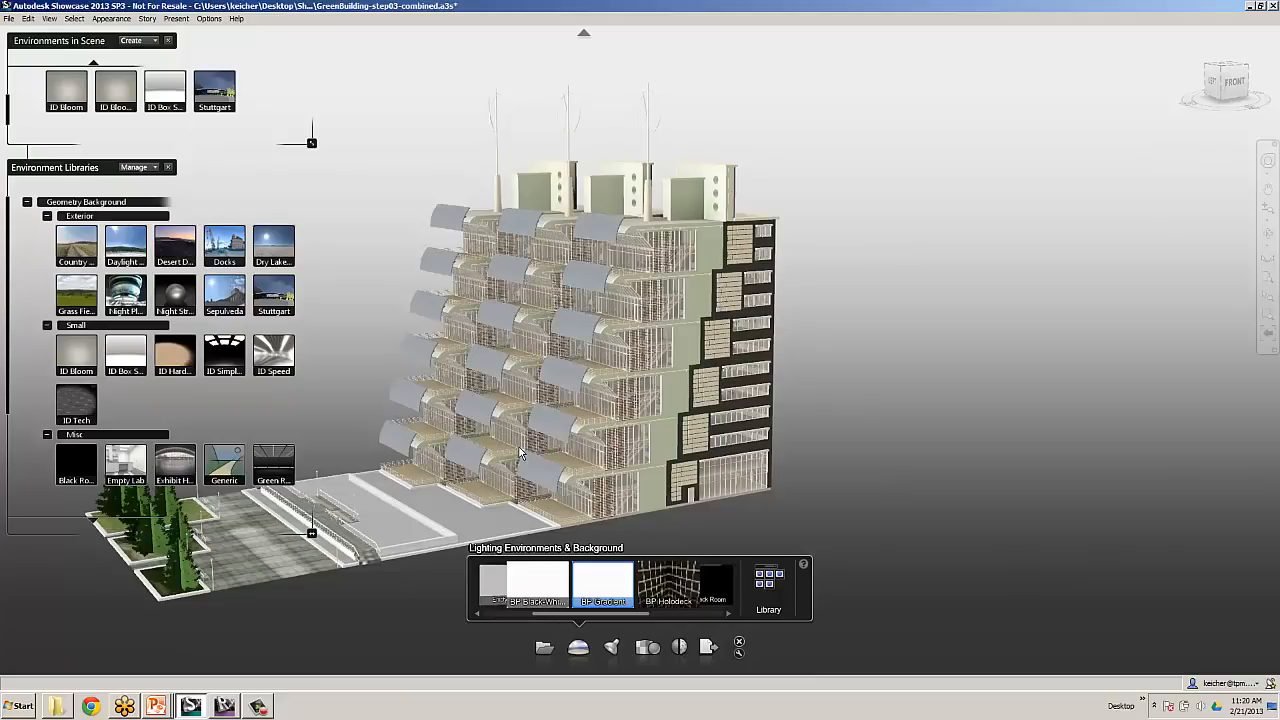
{"action": "left_click_drag", "start_coordinate": [519, 450], "coordinate": [930, 442]}
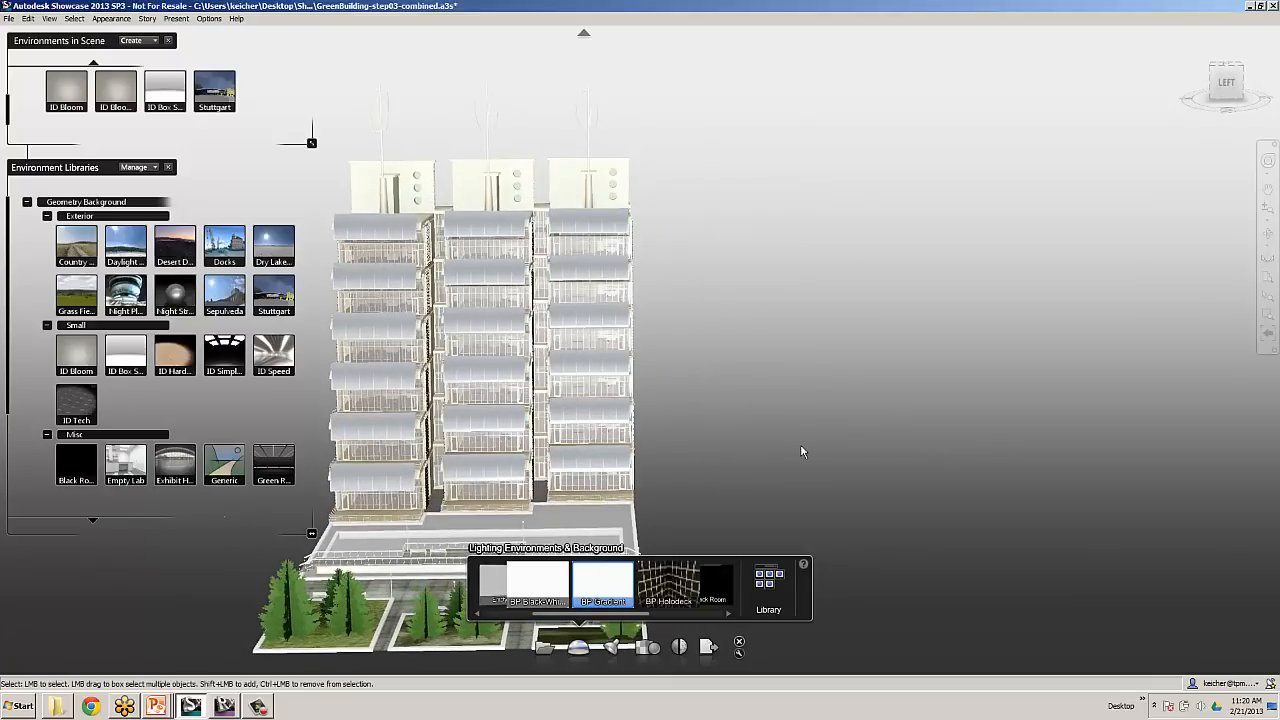
{"action": "left_click_drag", "start_coordinate": [800, 444], "coordinate": [588, 452]}
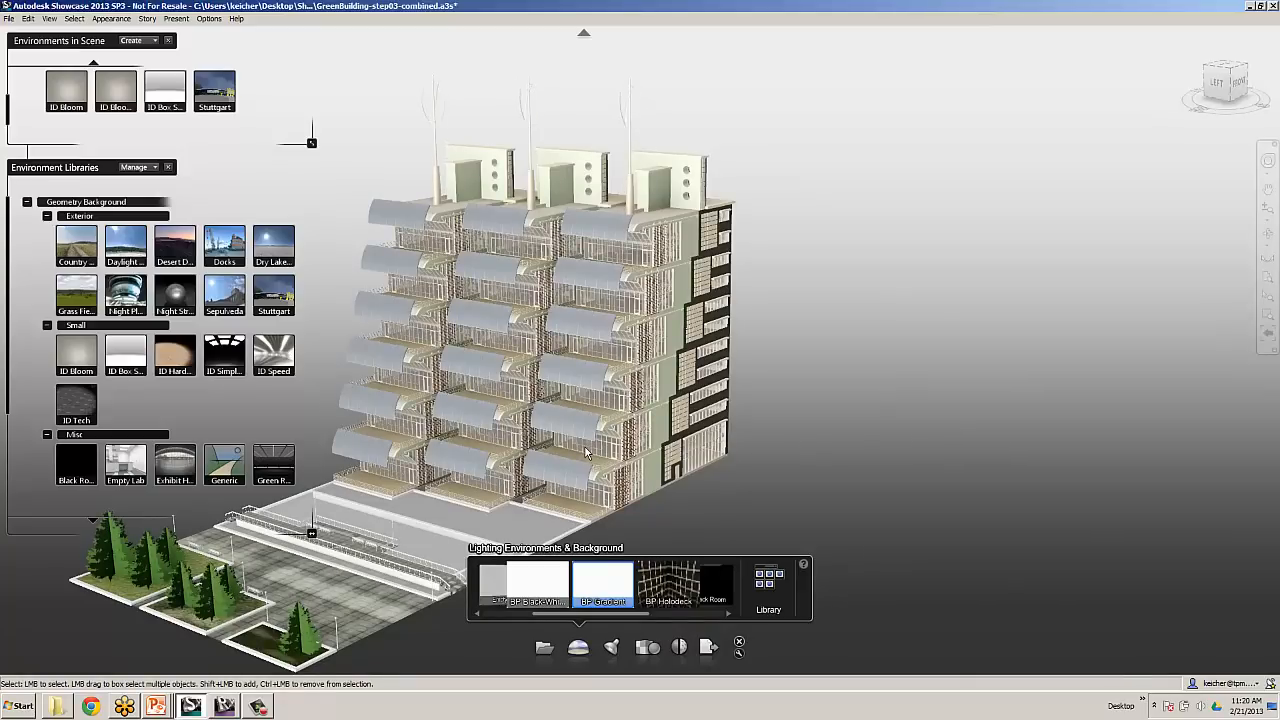
{"action": "left_click", "coordinate": [578, 650]}
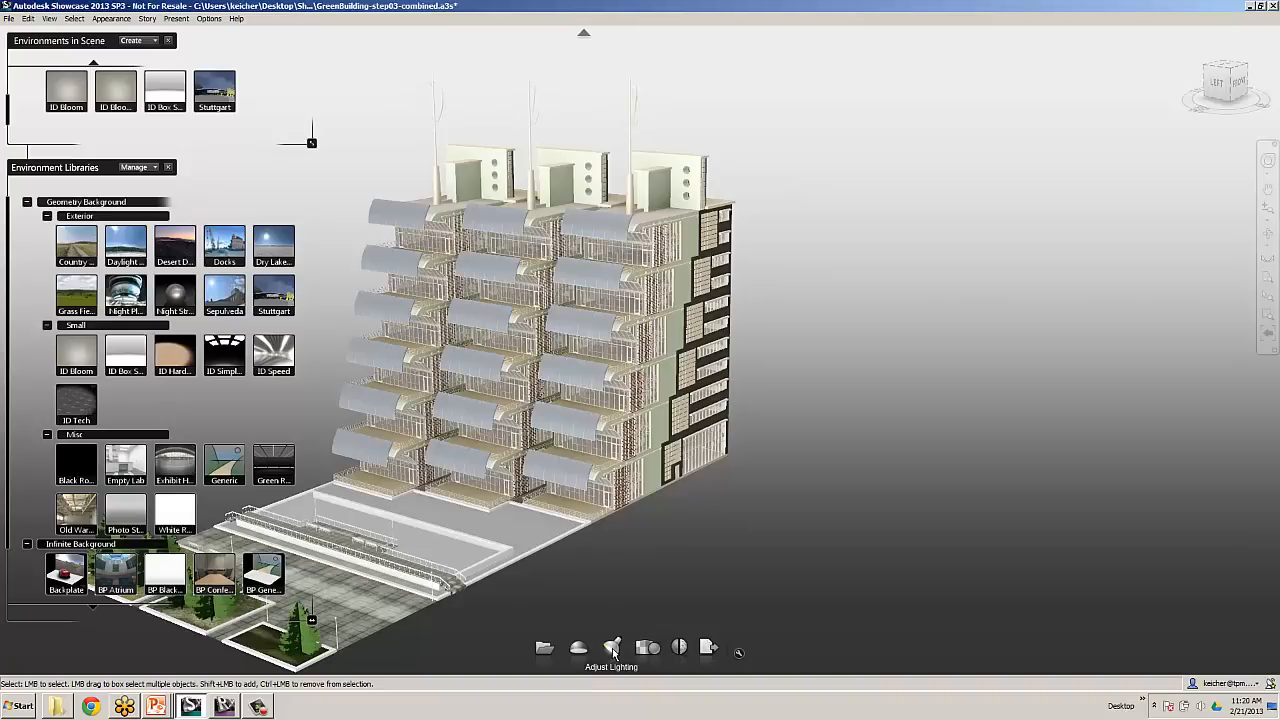
Adjust the scene lighting by repositioning the light around the building and trying the interactive shadow adjustment.
{"action": "left_click", "coordinate": [613, 650]}
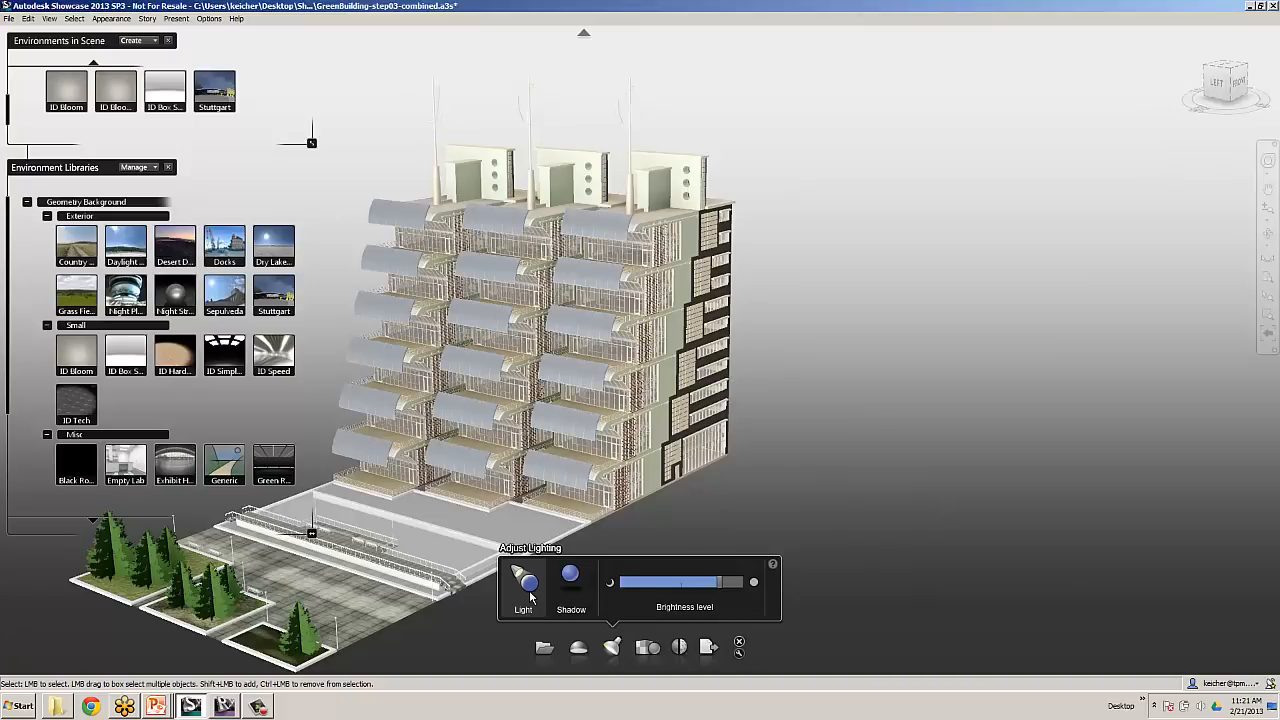
{"action": "left_click", "coordinate": [527, 590]}
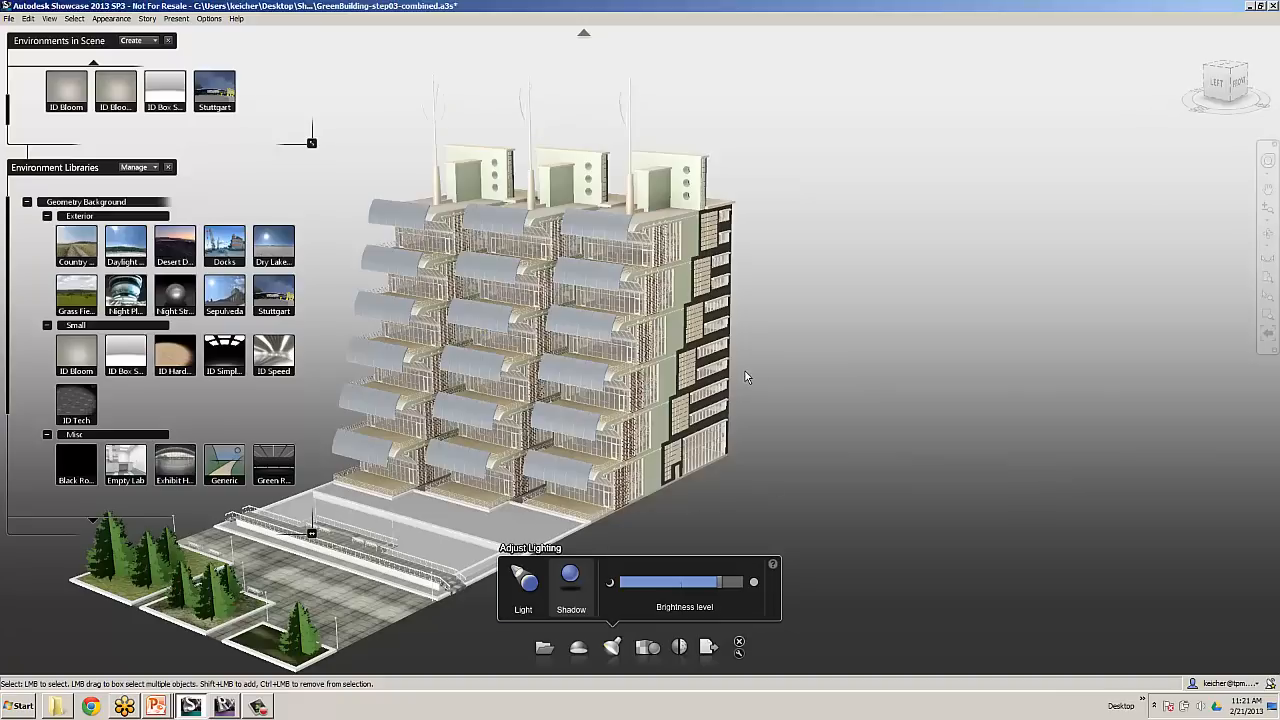
{"action": "key", "text": "ctrl"}
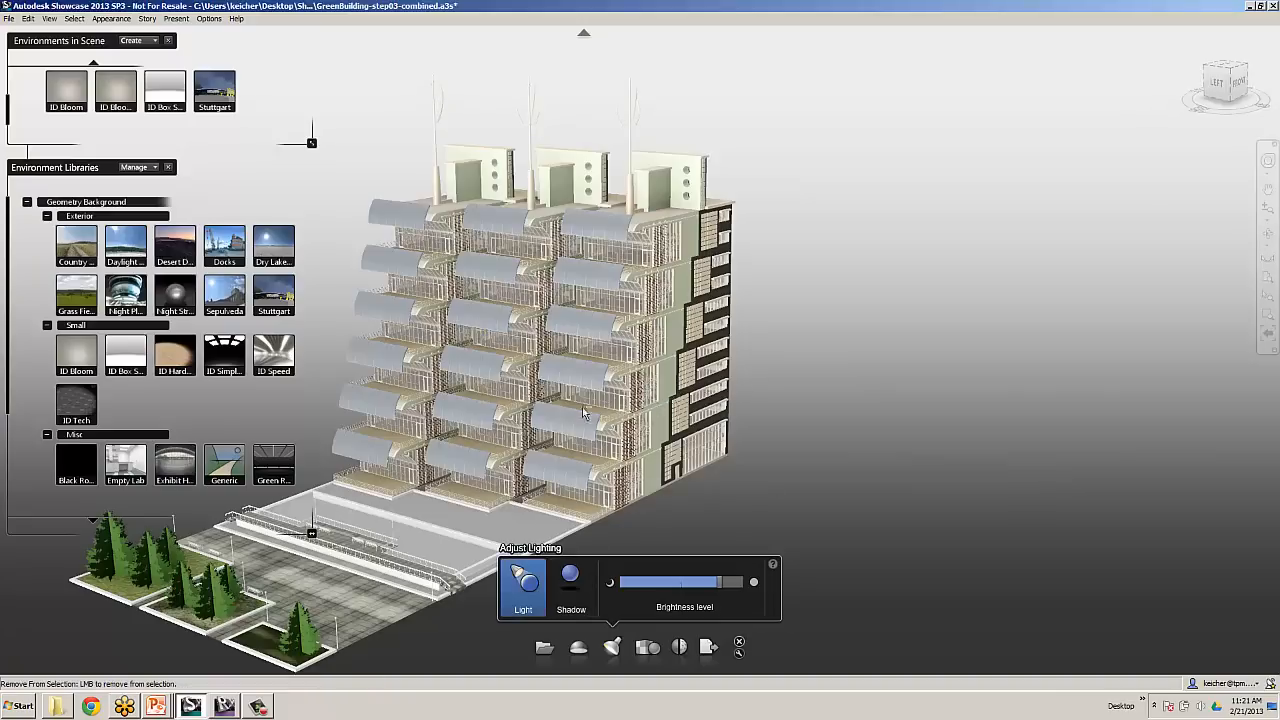
{"action": "left_click_drag", "start_coordinate": [489, 411], "coordinate": [440, 410]}
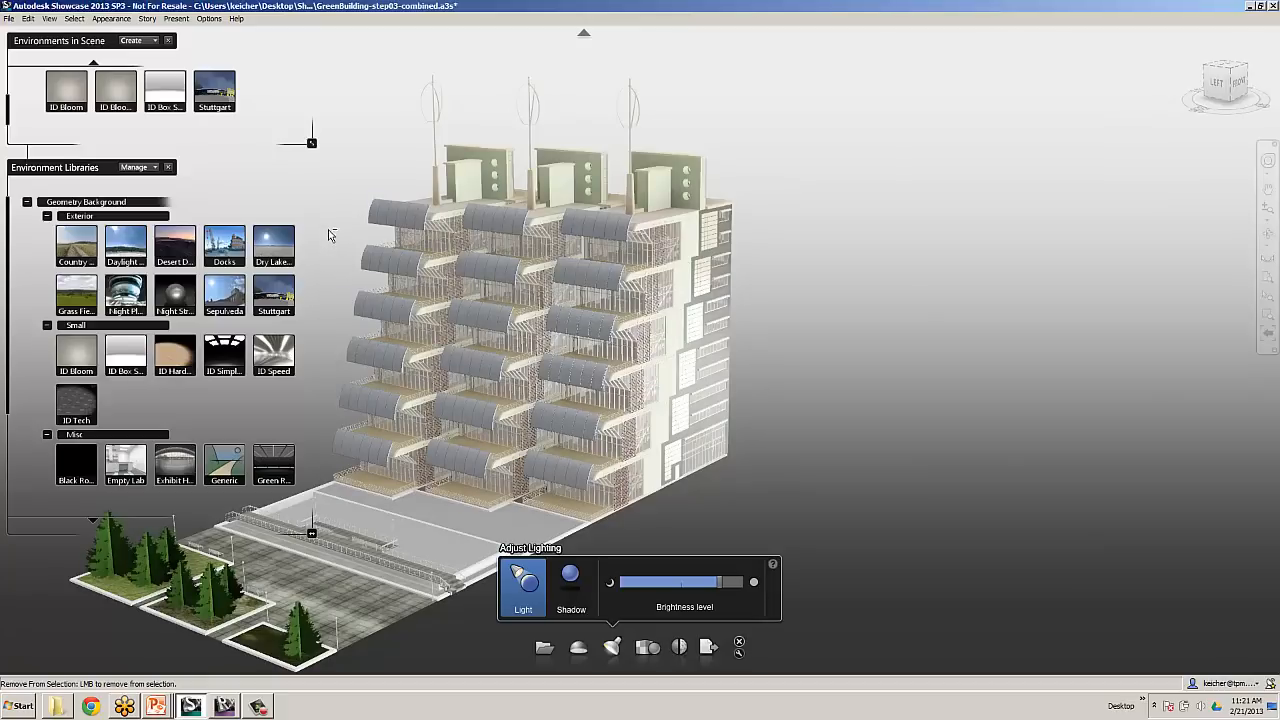
{"action": "left_click", "coordinate": [655, 337]}
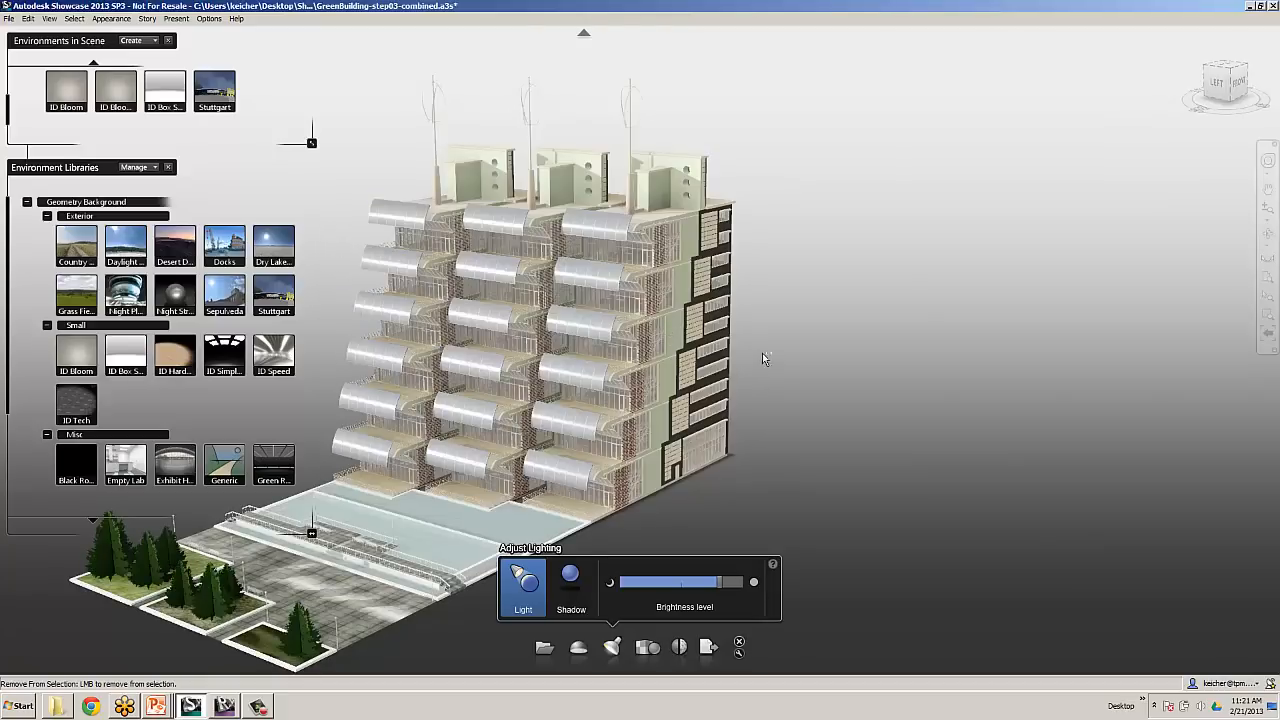
{"action": "left_click", "coordinate": [573, 583]}
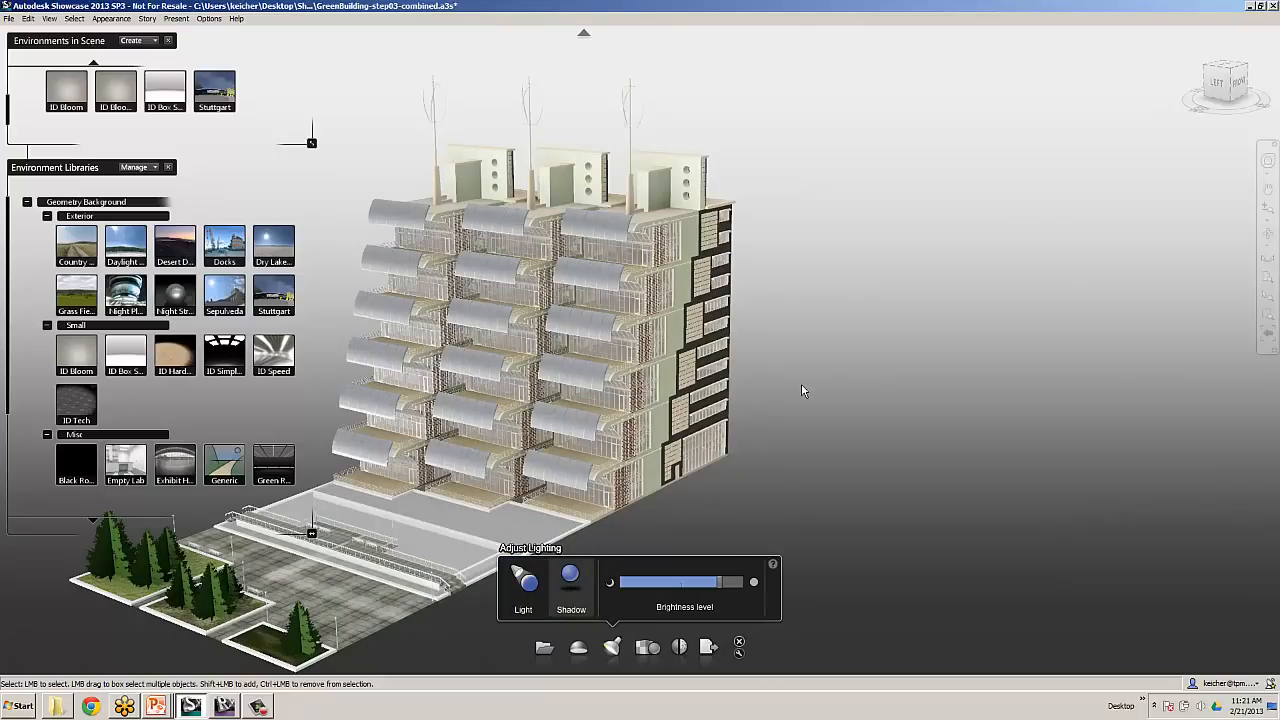
{"action": "mouse_move", "coordinate": [749, 410]}
{"action": "left_mouse_down"}
{"action": "mouse_move", "coordinate": [573, 385]}
{"action": "mouse_move", "coordinate": [749, 353]}
{"action": "left_mouse_up"}
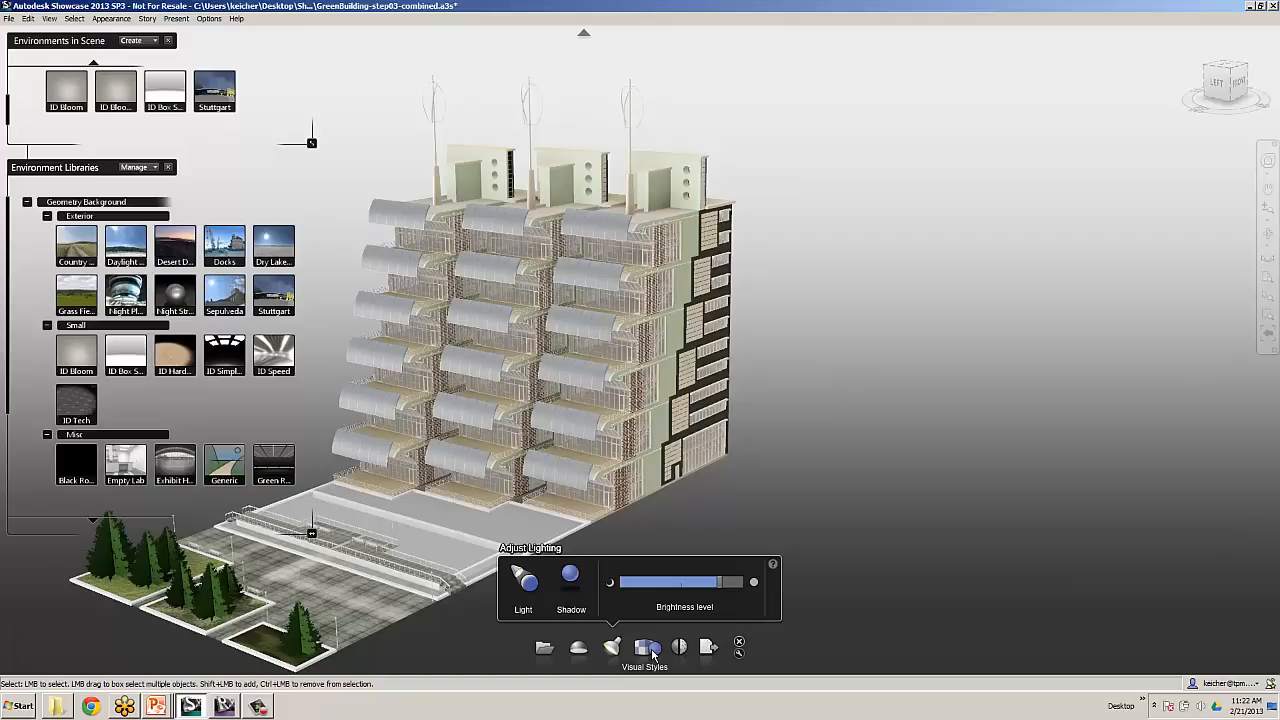
Hide the environment libraries and open the full library of visual styles.
{"action": "key", "text": "e"}
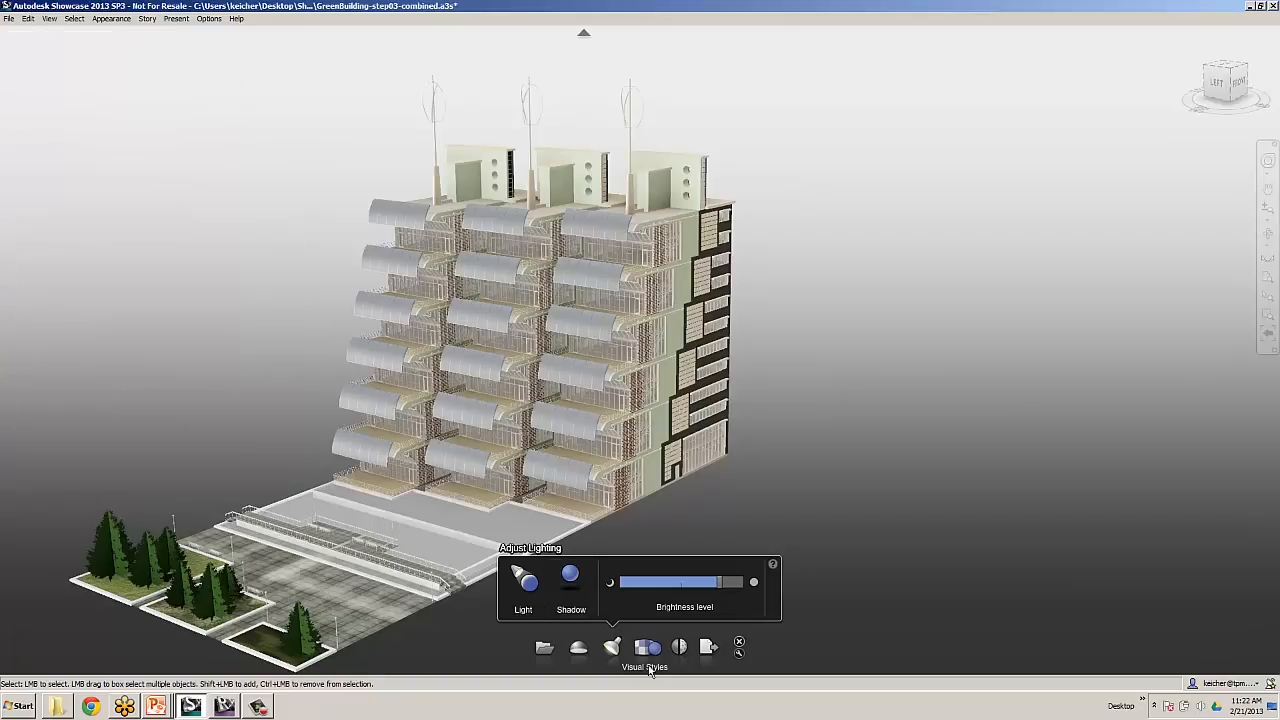
{"action": "left_click", "coordinate": [652, 656]}
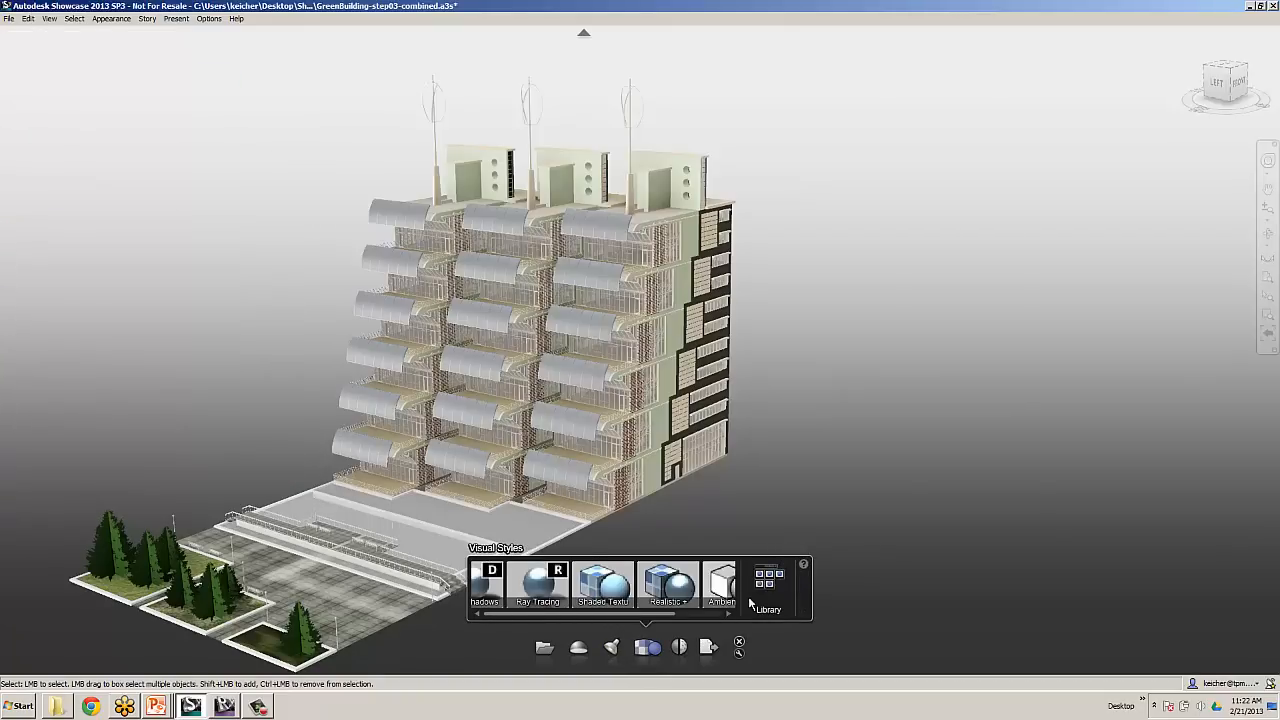
{"action": "left_click", "coordinate": [779, 586]}
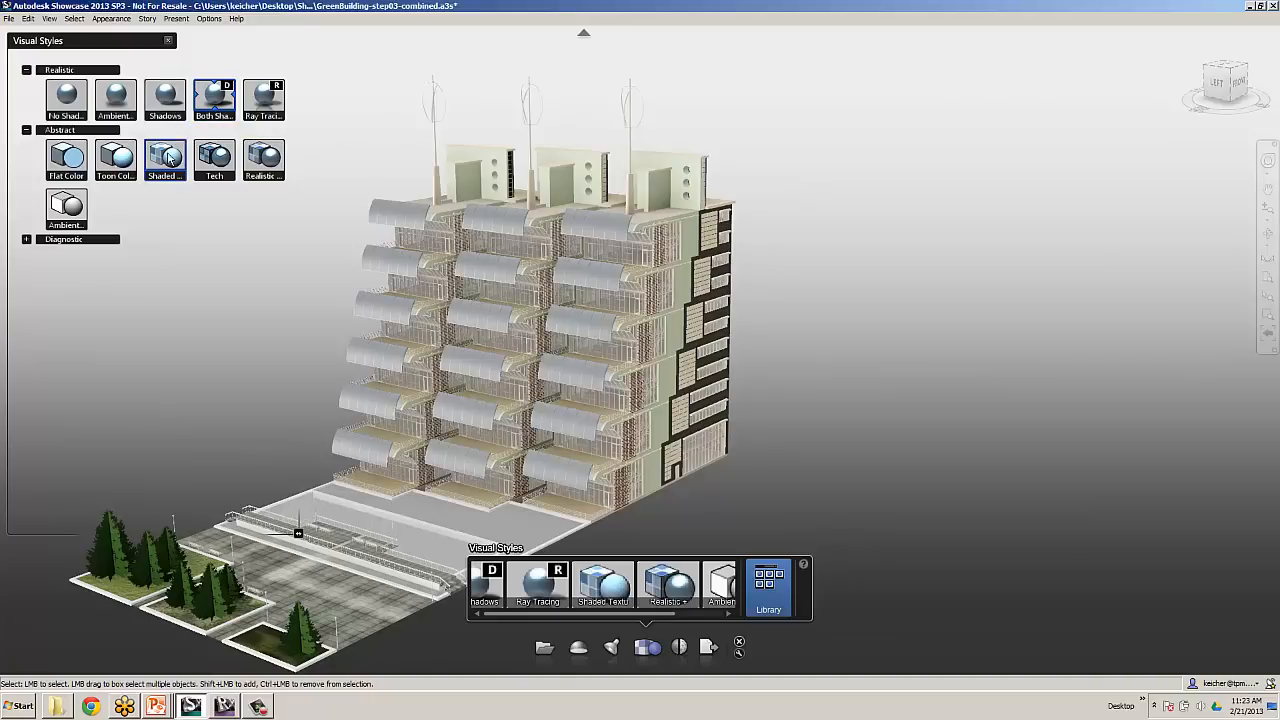
Try the abstract visual styles Tech, Realistic with Edges, Shaded Texture and Toon Color on the building.
{"action": "left_click", "coordinate": [230, 160]}
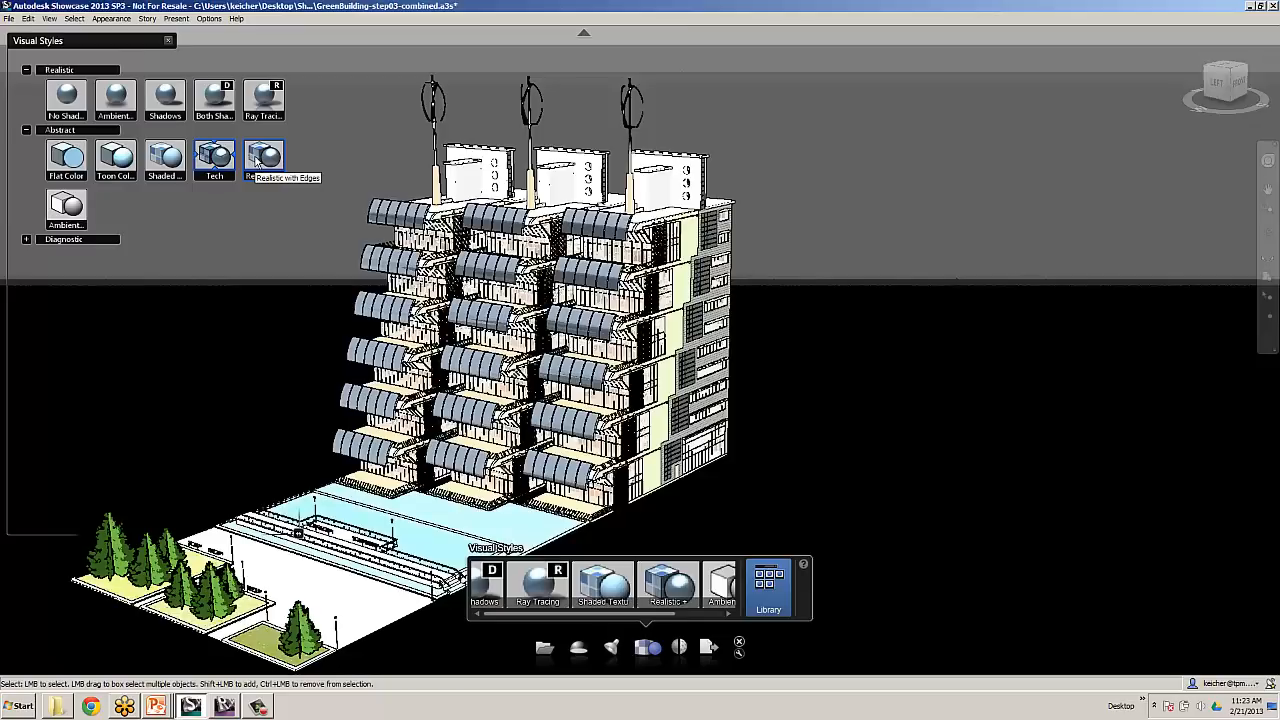
{"action": "left_click", "coordinate": [257, 163]}
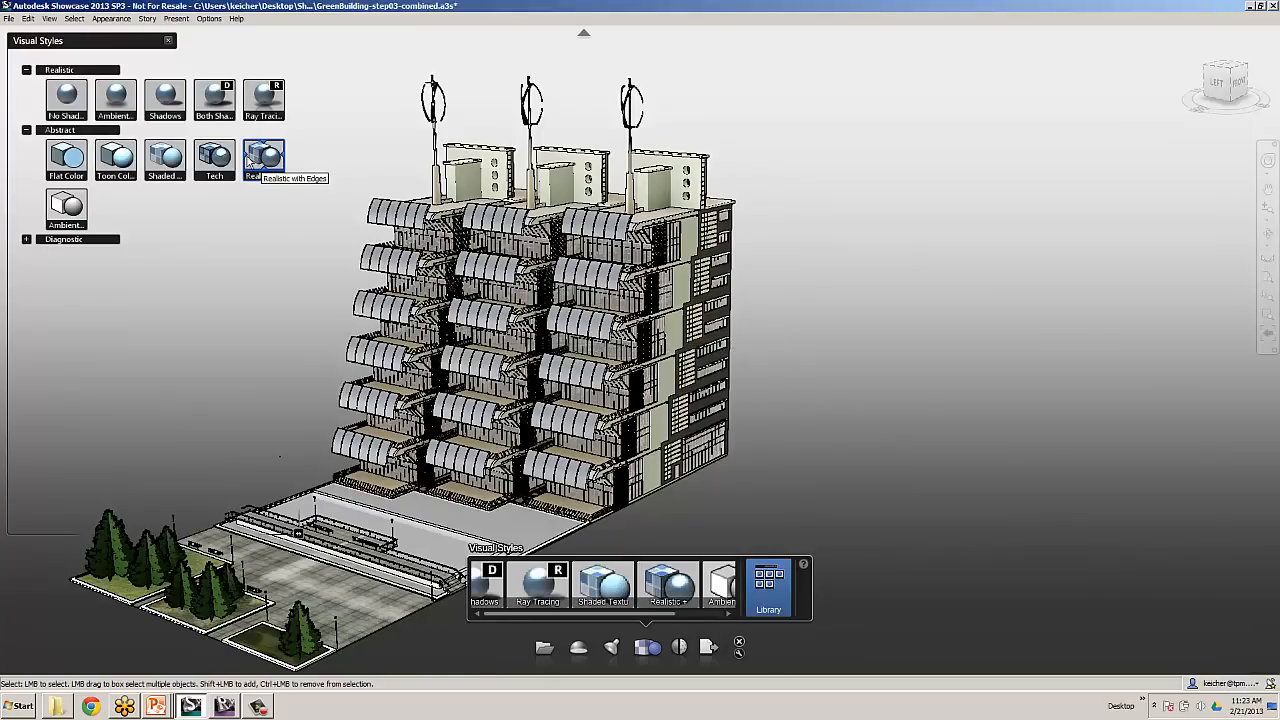
{"action": "left_click", "coordinate": [178, 160]}
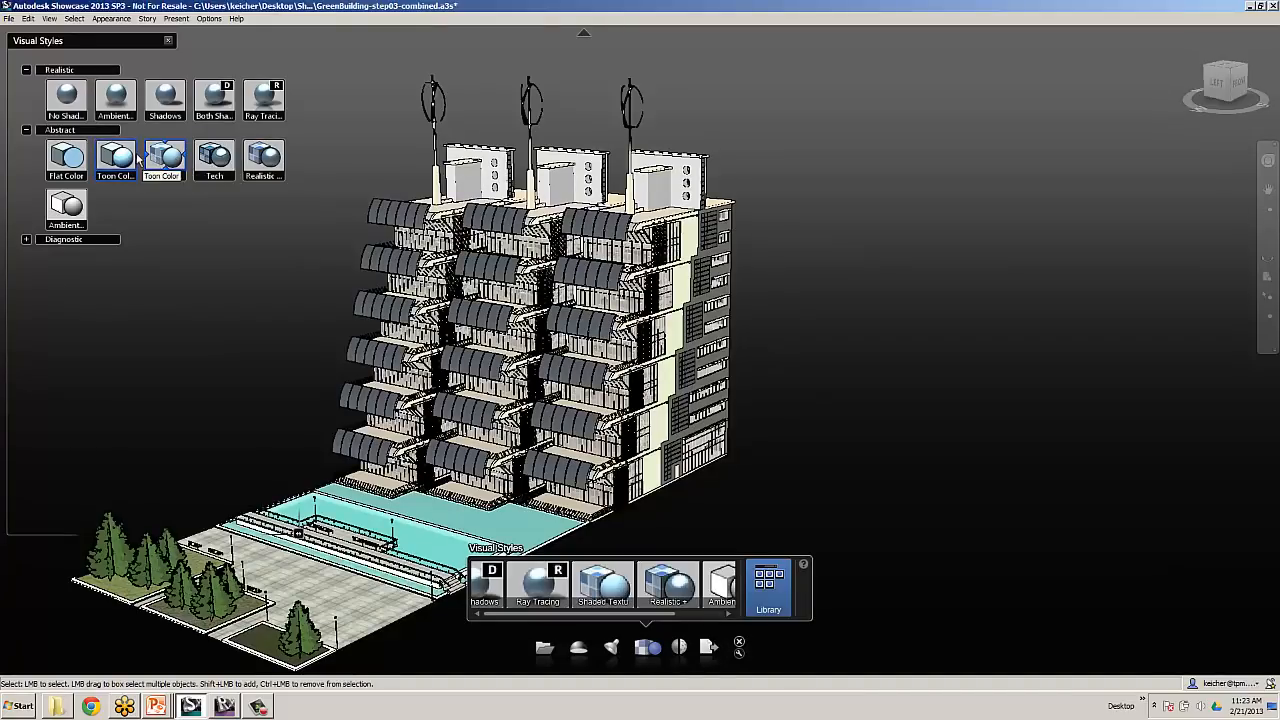
{"action": "left_click", "coordinate": [134, 157]}
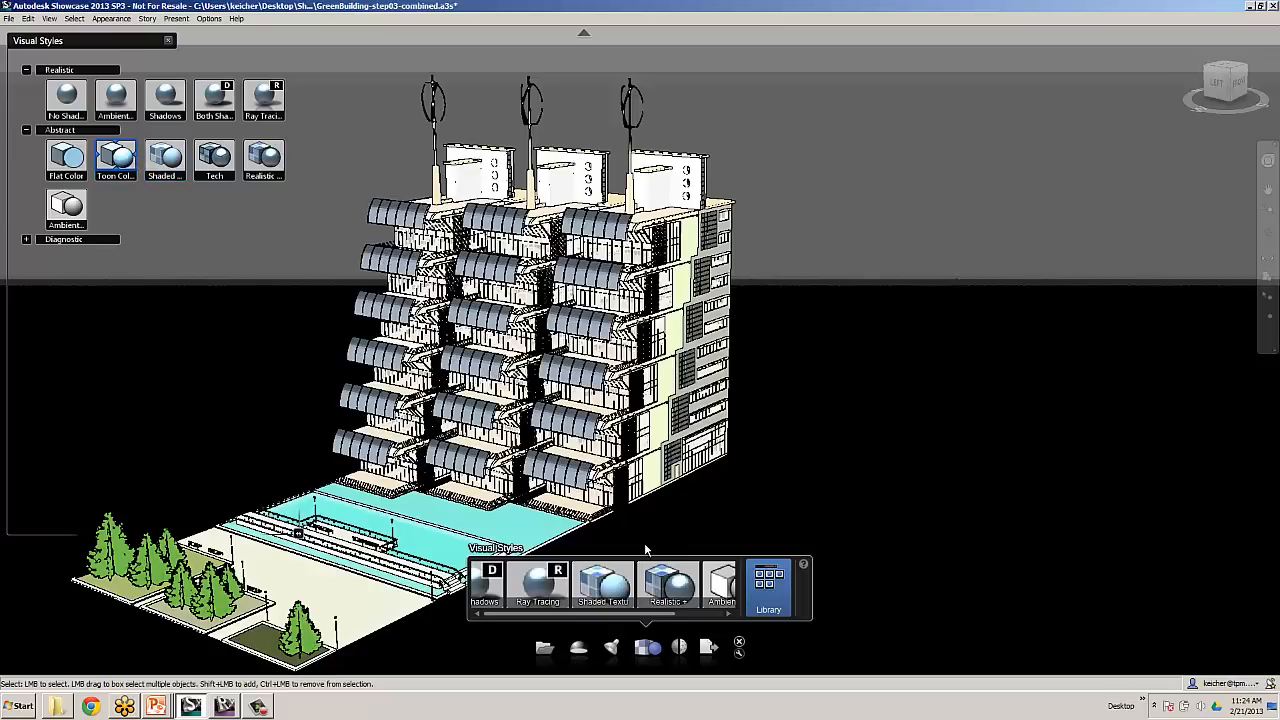
Apply the realistic Both Shadows and Ambient Shadows visual style and close the visual styles library.
{"action": "left_click", "coordinate": [661, 655]}
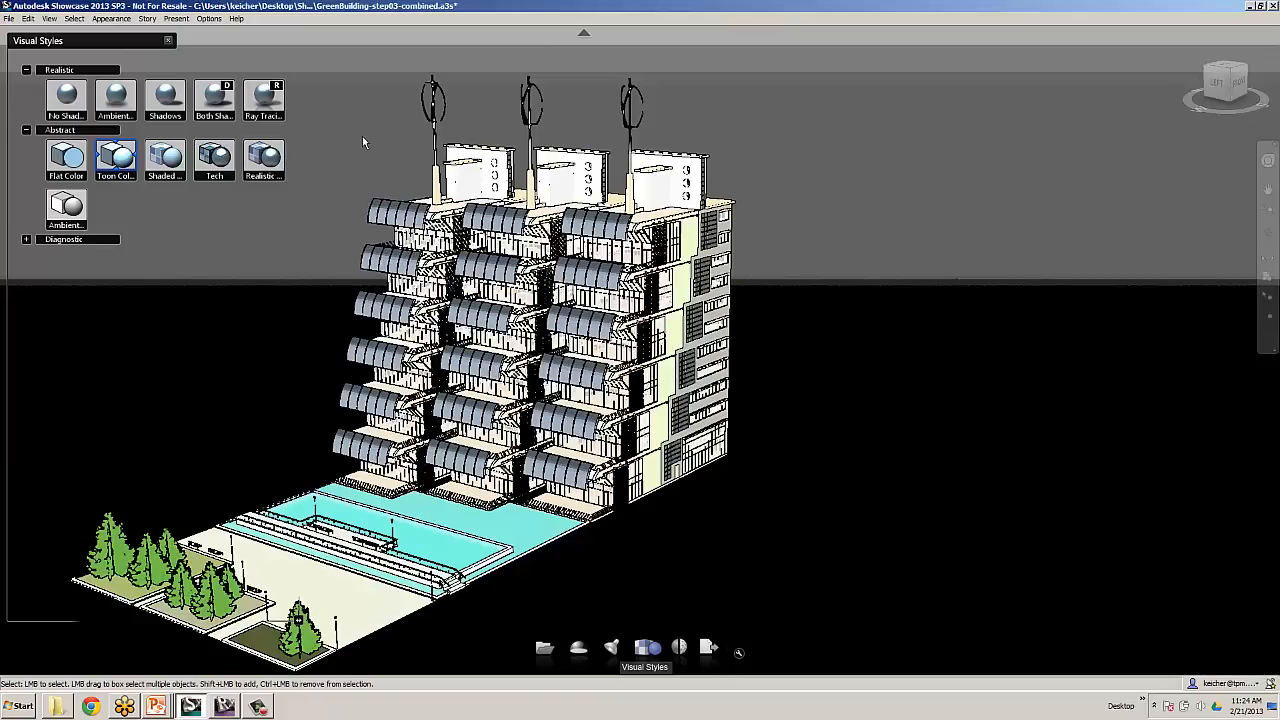
{"action": "left_click", "coordinate": [222, 104]}
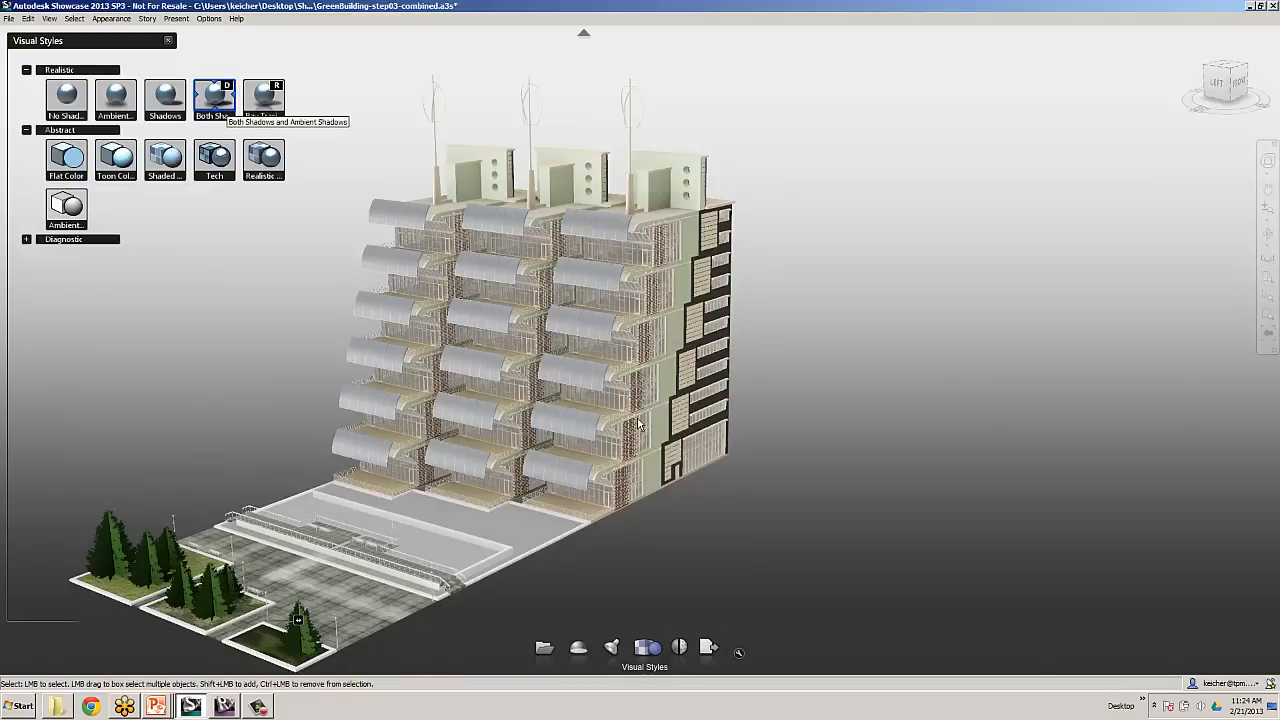
{"action": "left_click", "coordinate": [170, 41]}
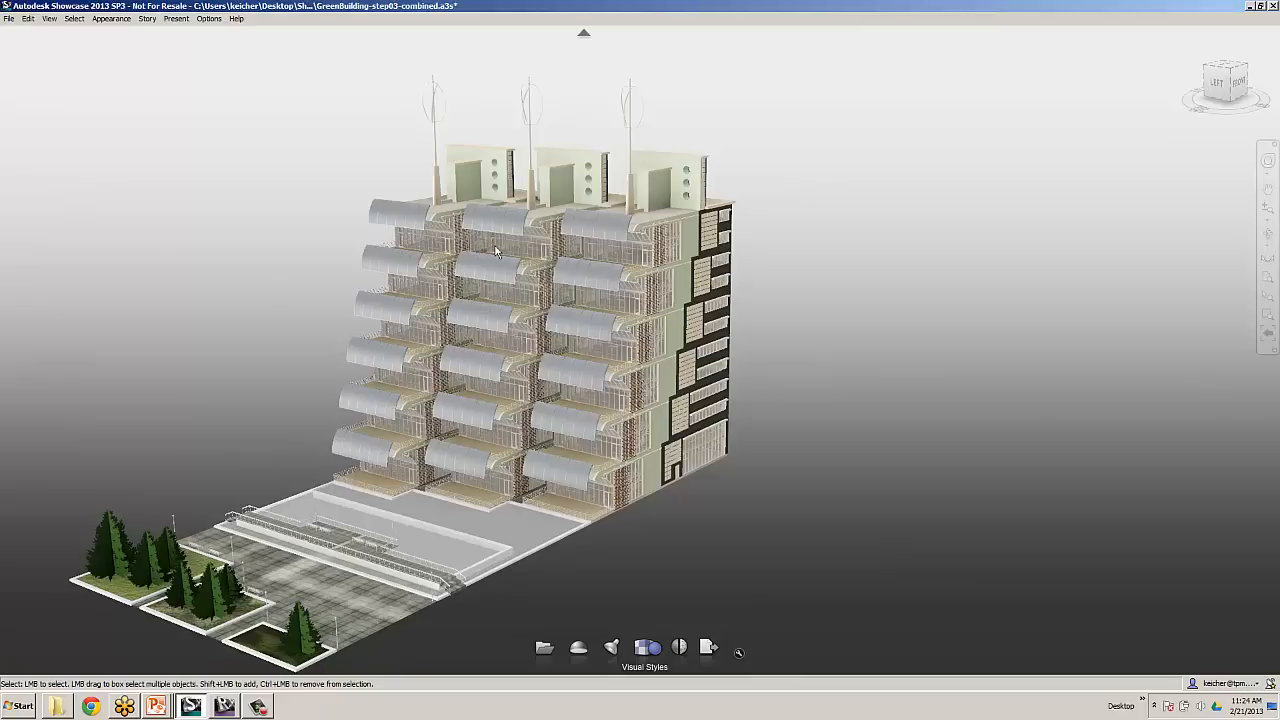
Open the collection of saved shots for the building scene.
{"action": "key", "text": "shift"}
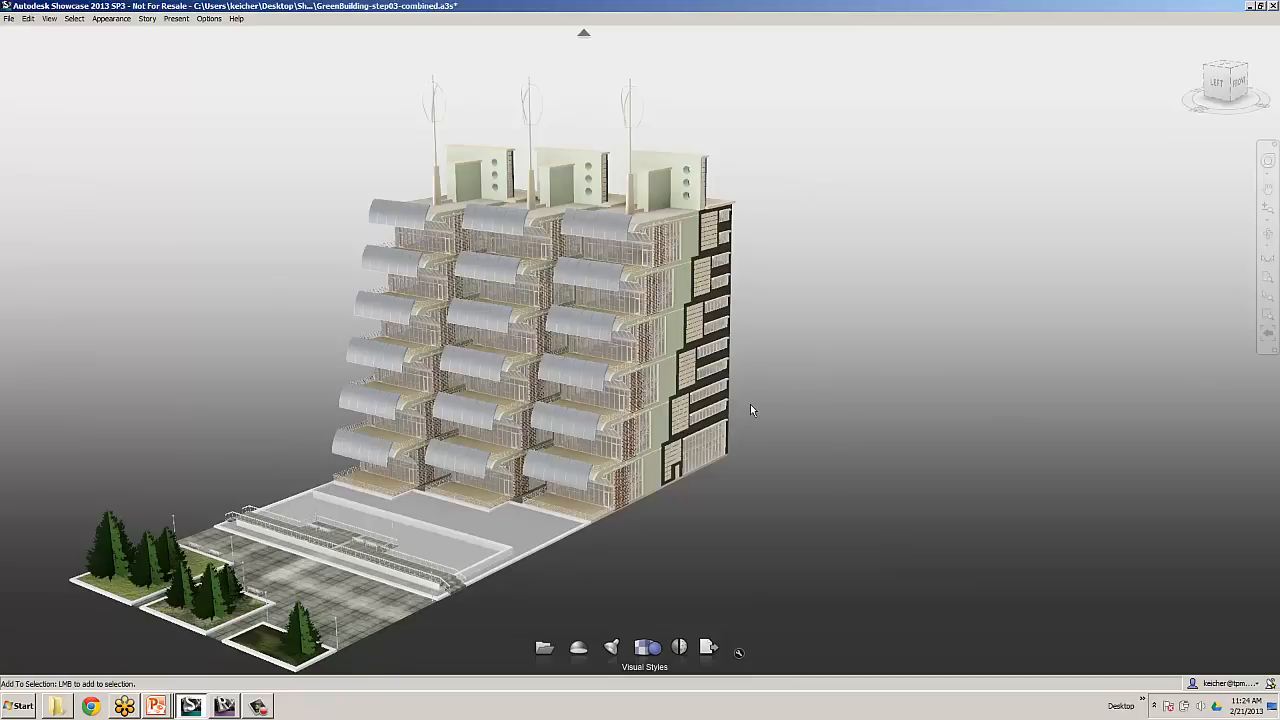
{"action": "left_click_drag", "start_coordinate": [750, 410], "coordinate": [653, 296]}
{"action": "scroll", "coordinate": [653, 296], "scroll_direction": "up", "scroll_amount": 3}
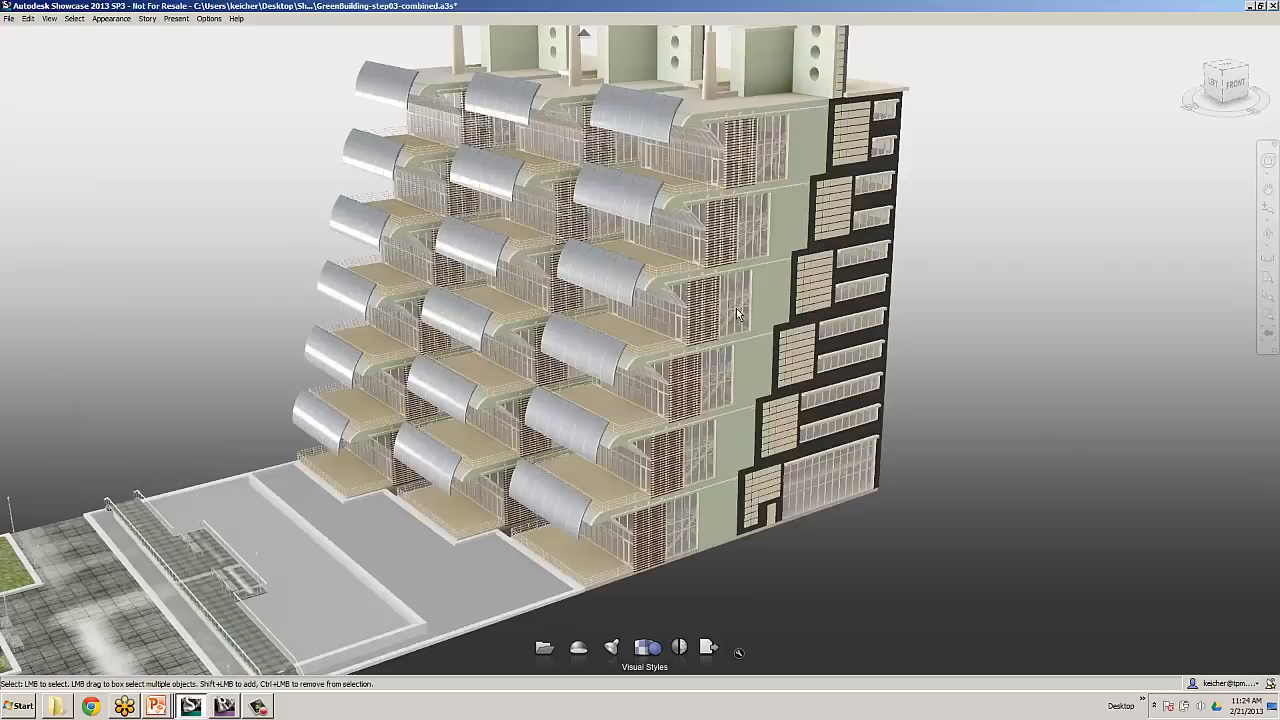
{"action": "middle_click_drag", "start_coordinate": [688, 387], "coordinate": [681, 385]}
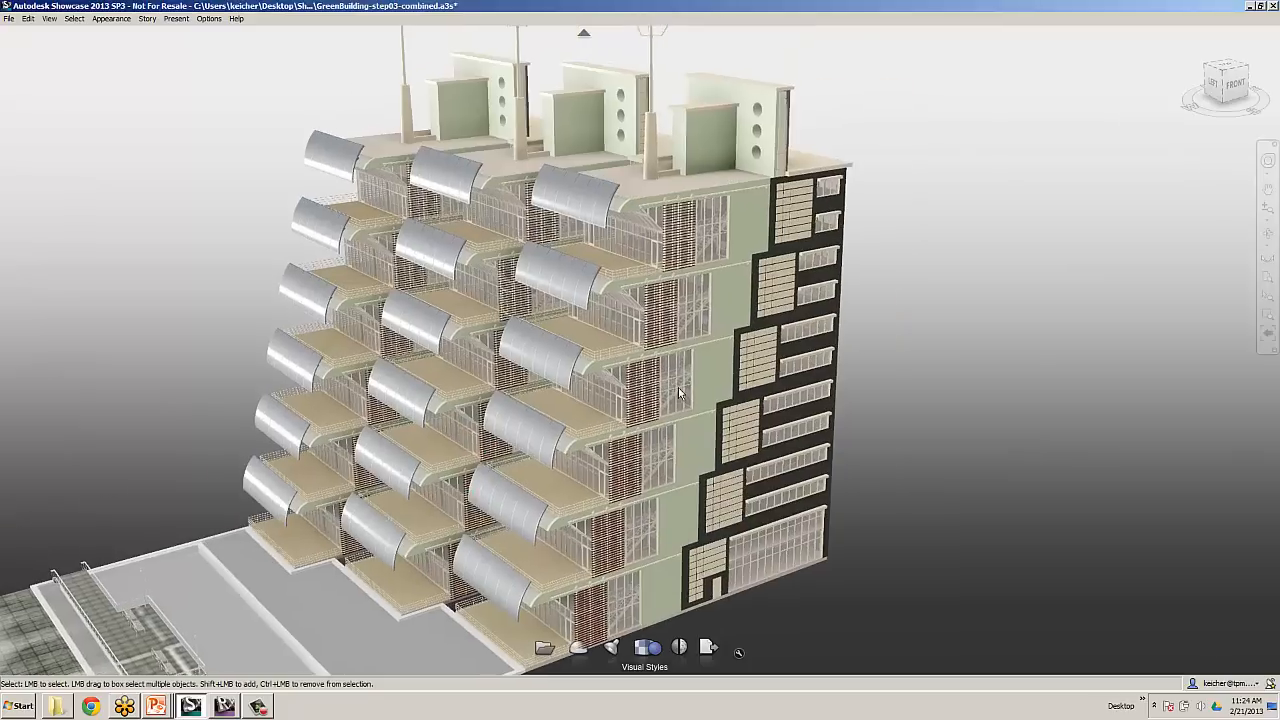
{"action": "scroll", "coordinate": [661, 380], "scroll_direction": "up", "scroll_amount": 5}
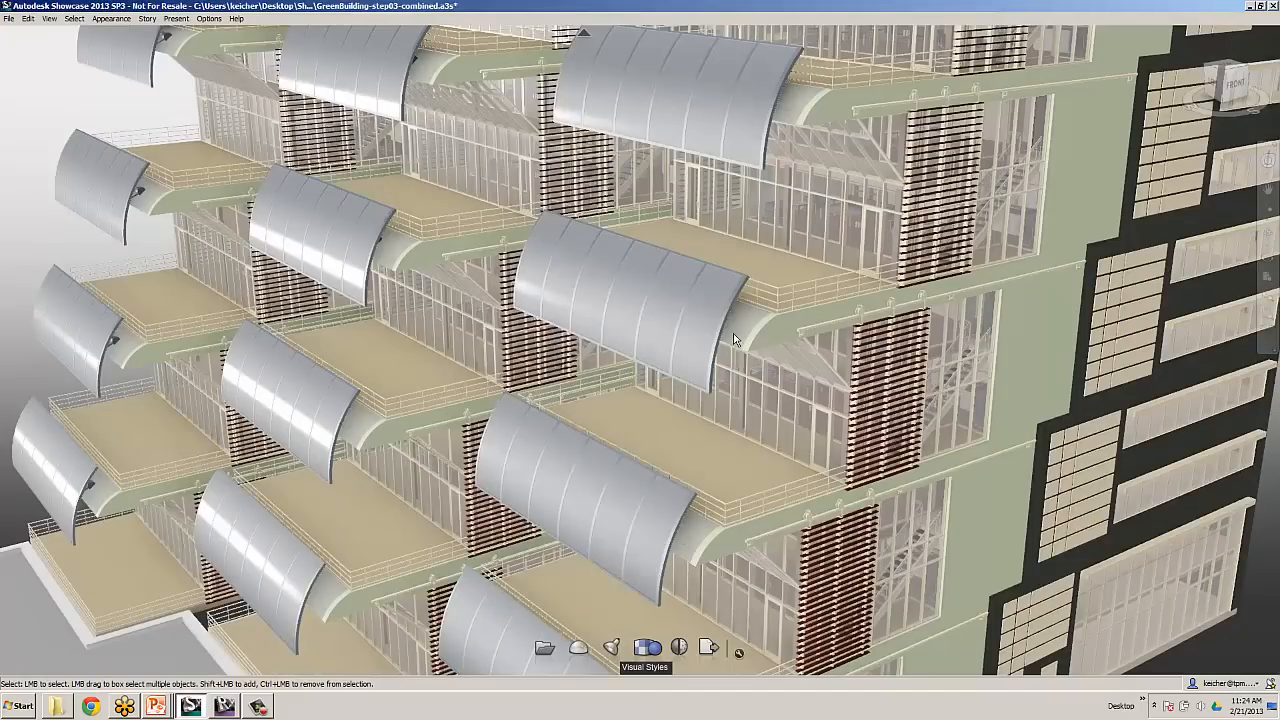
{"action": "left_click", "coordinate": [680, 648]}
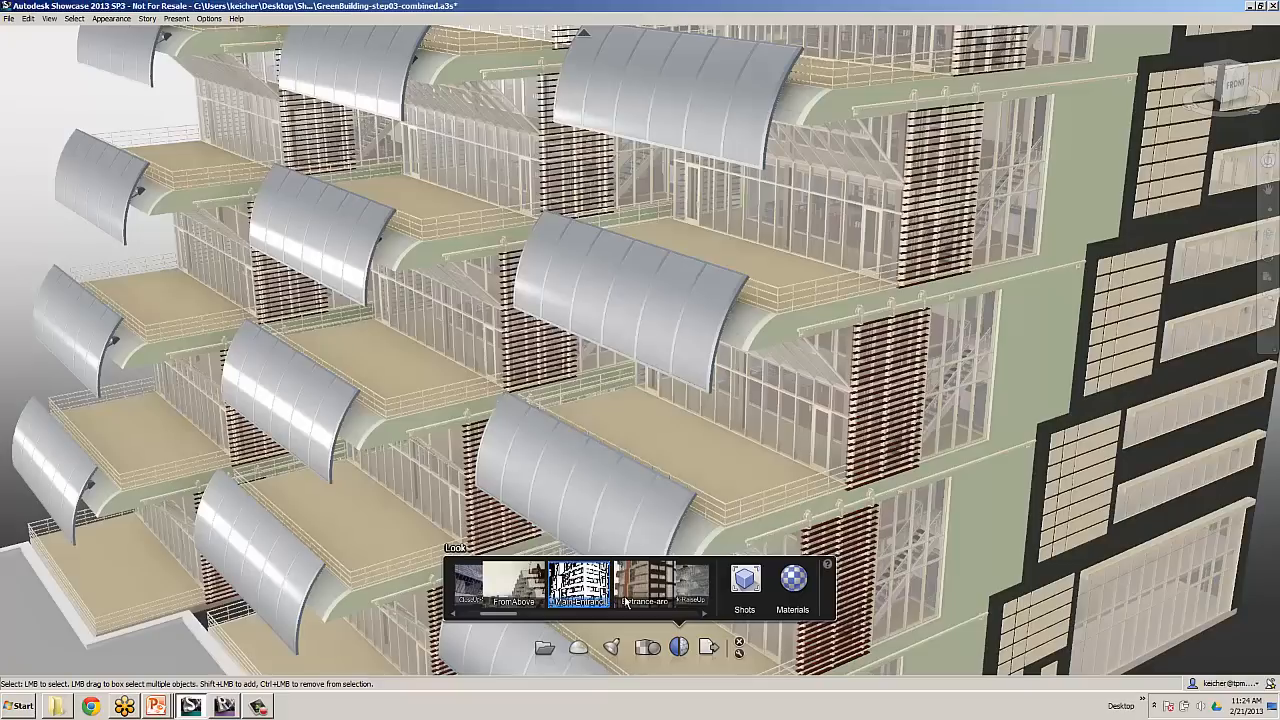
{"action": "left_click", "coordinate": [740, 590]}
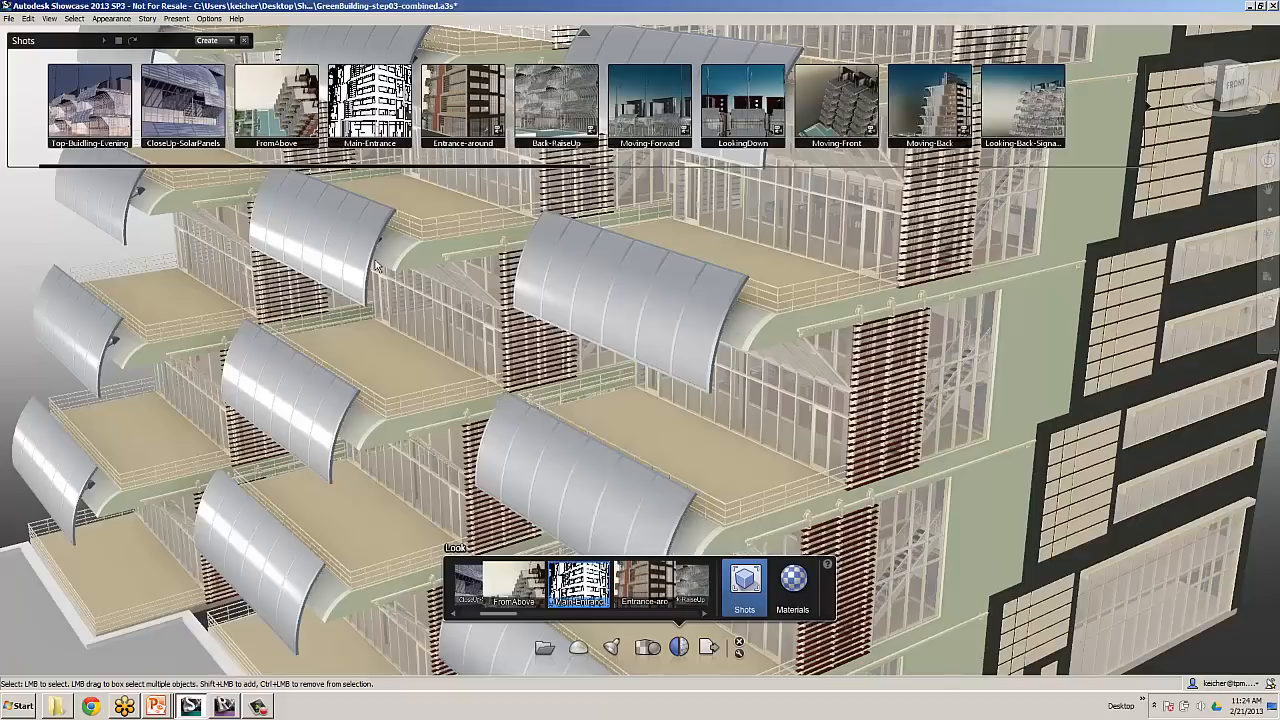
Play the saved shots Top-Buidling-Evening and CloseUp-SolarPanels.
{"action": "left_click", "coordinate": [117, 131]}
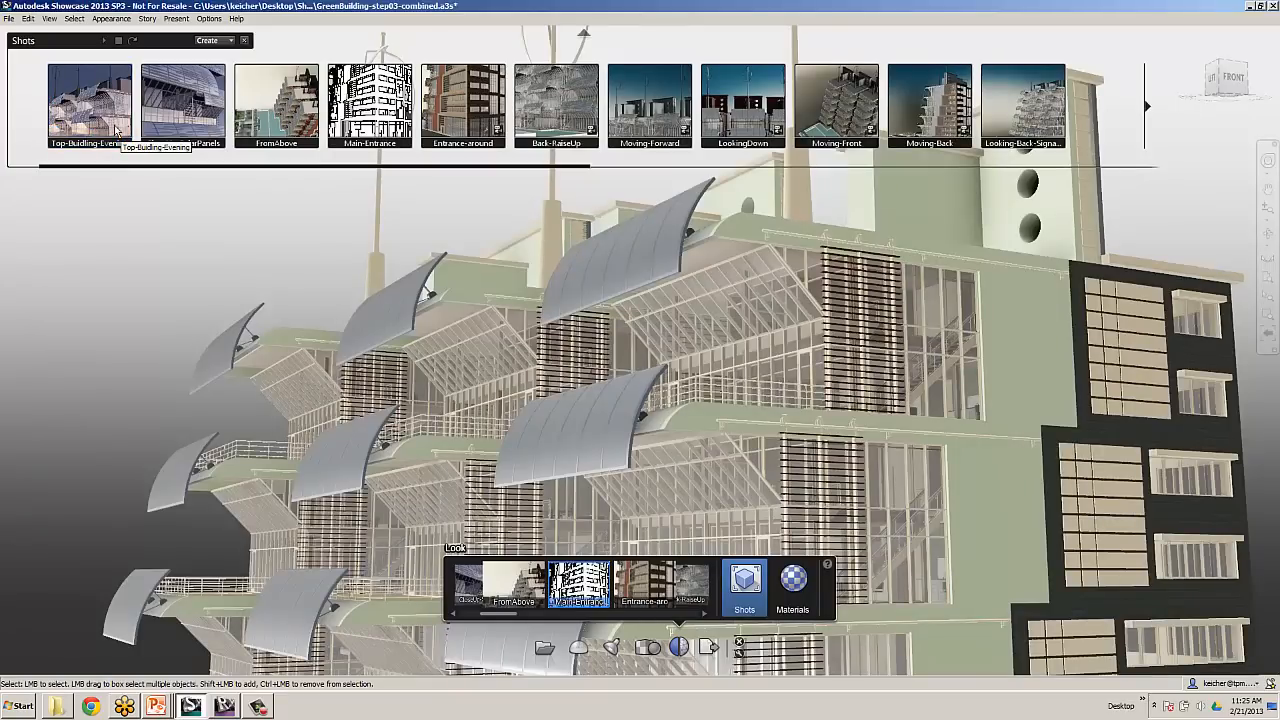
{"action": "left_click", "coordinate": [117, 131]}
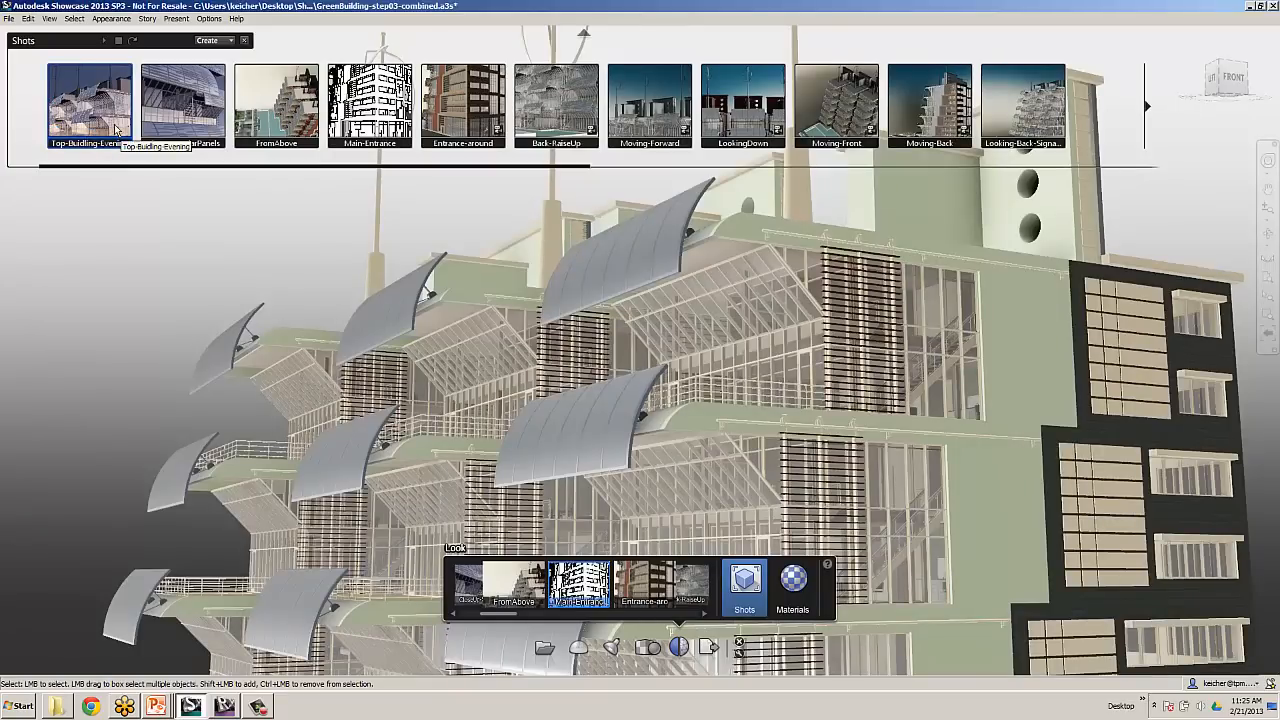
{"action": "left_click", "coordinate": [163, 124]}
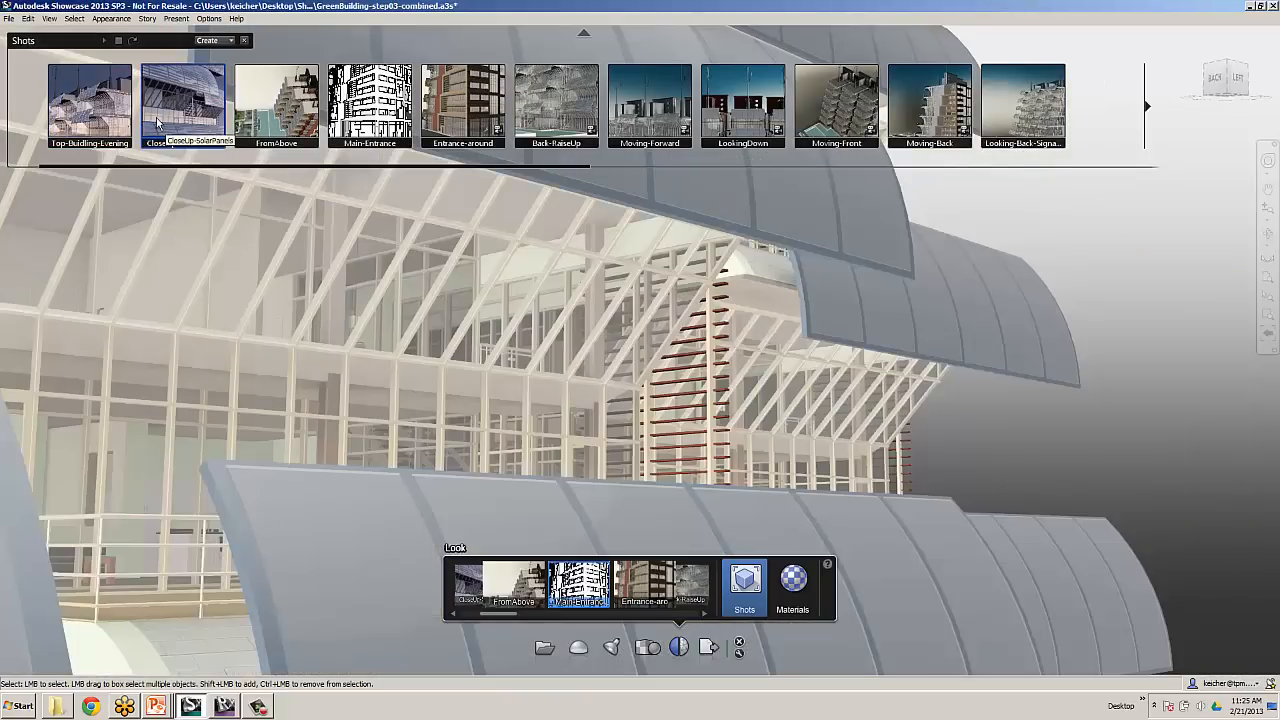
Play the saved shot FromAbove and inspect the terraces and curved solar panels up close.
{"action": "left_click", "coordinate": [300, 107]}
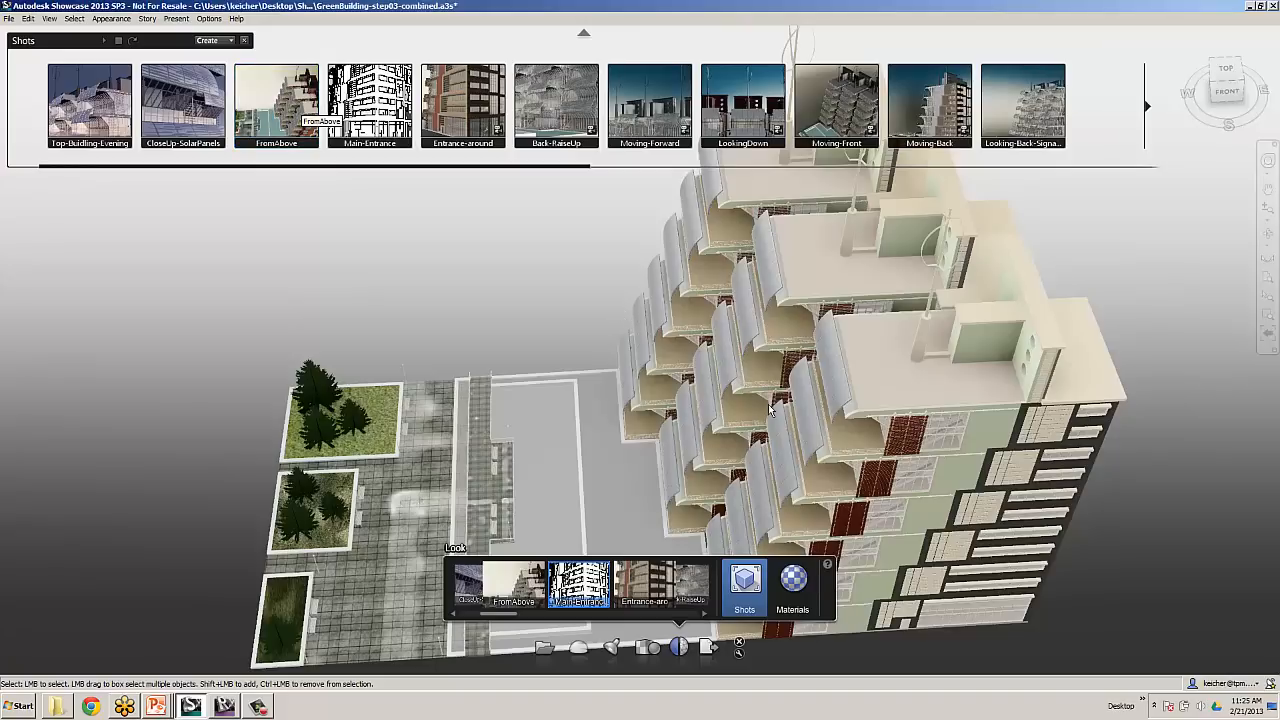
{"action": "right_click", "coordinate": [897, 445]}
{"action": "key", "text": "Escape"}
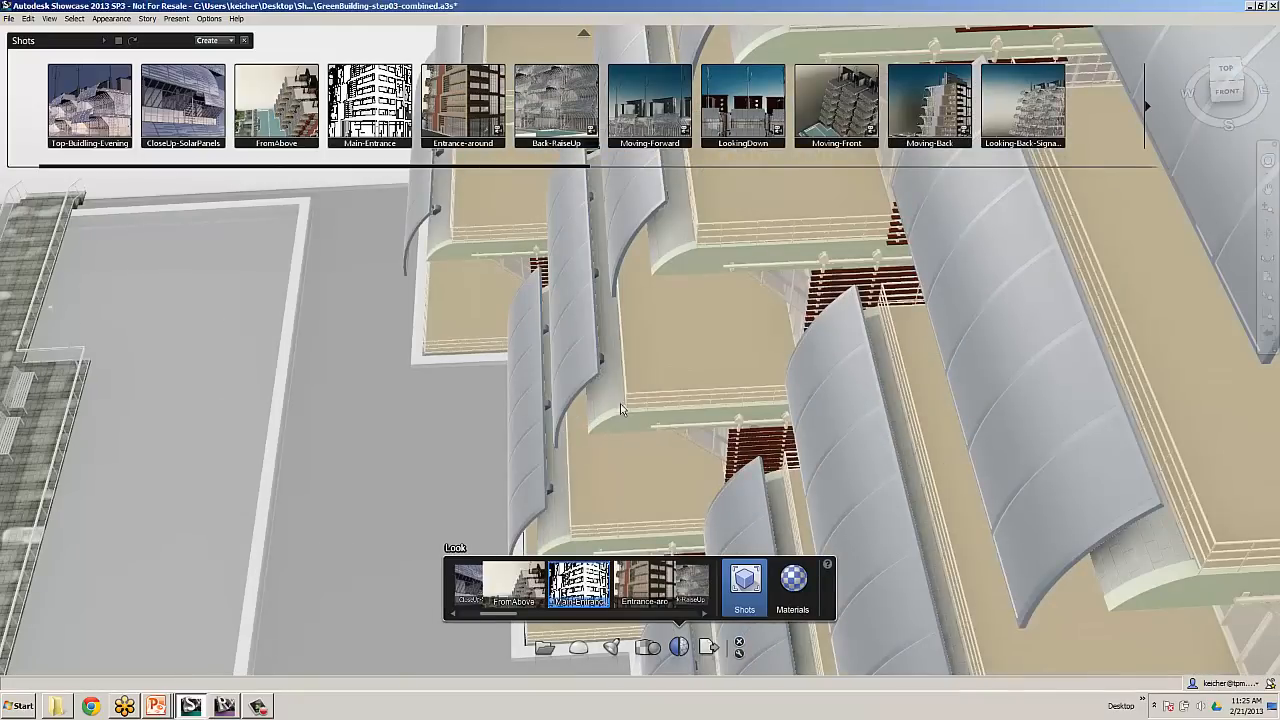
{"action": "left_click_drag", "start_coordinate": [940, 455], "coordinate": [789, 418], "text": "alt"}
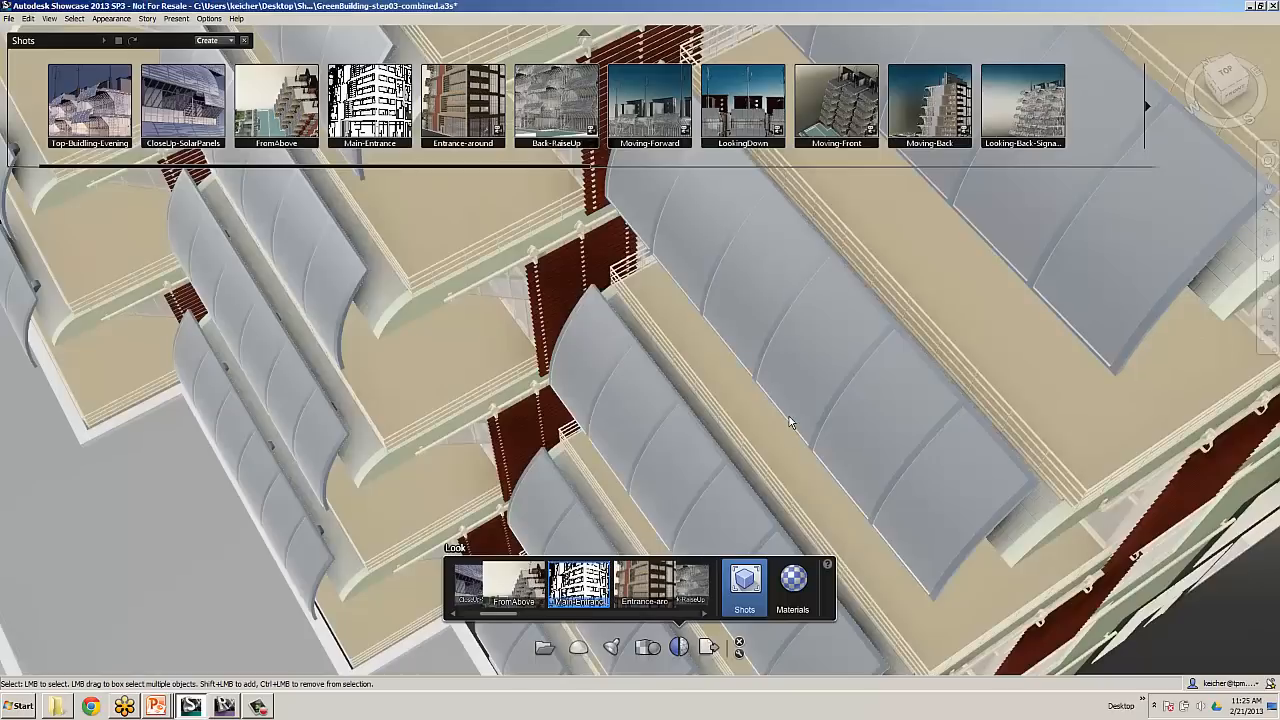
Create a still shot from the current close-up view of the terraces and solar panels.
{"action": "left_click", "coordinate": [221, 42]}
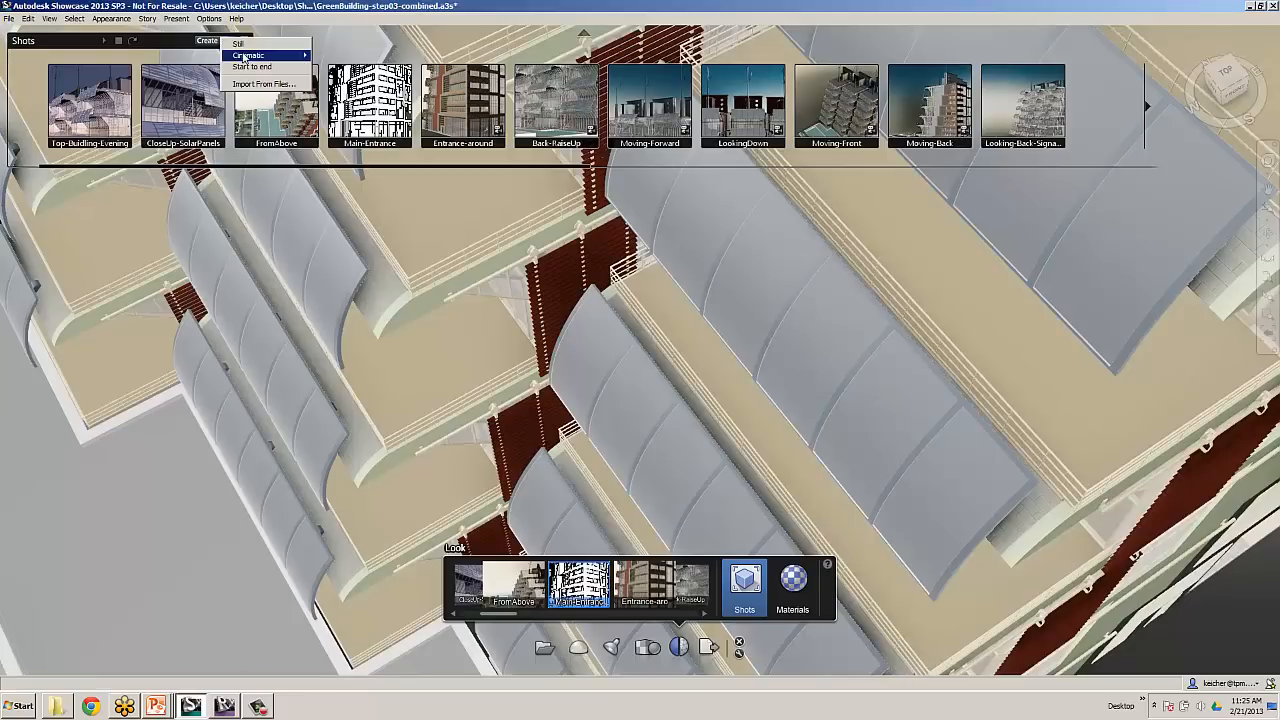
{"action": "mouse_move", "coordinate": [244, 57]}
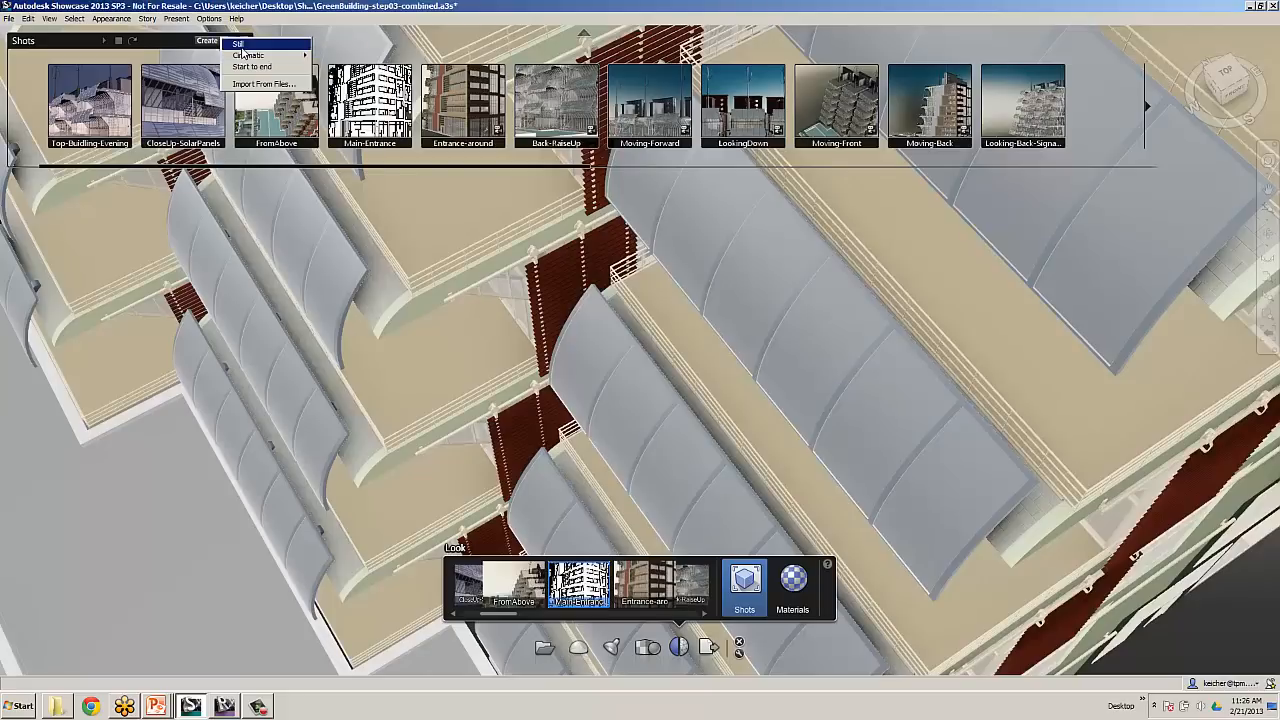
{"action": "left_click", "coordinate": [240, 44]}
Review the transition options in the Main-Entrance shot's properties, then close the properties.
{"action": "left_click", "coordinate": [395, 100]}
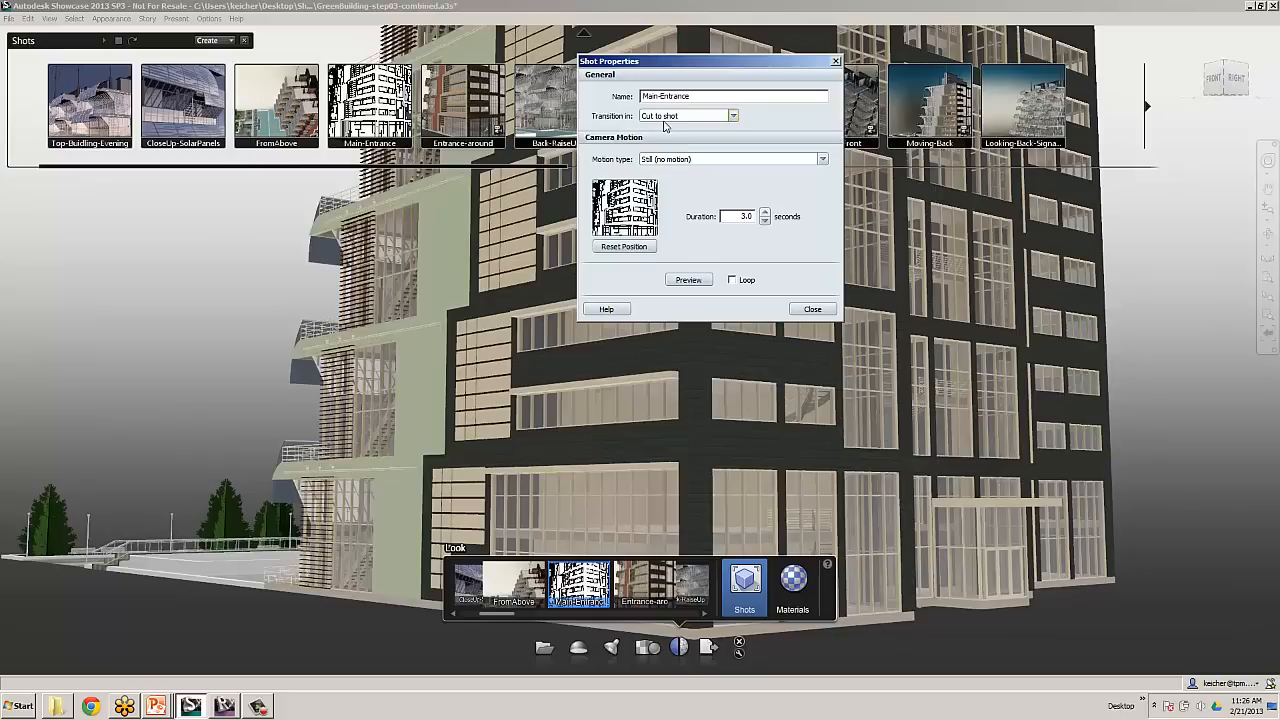
{"action": "left_click", "coordinate": [733, 116]}
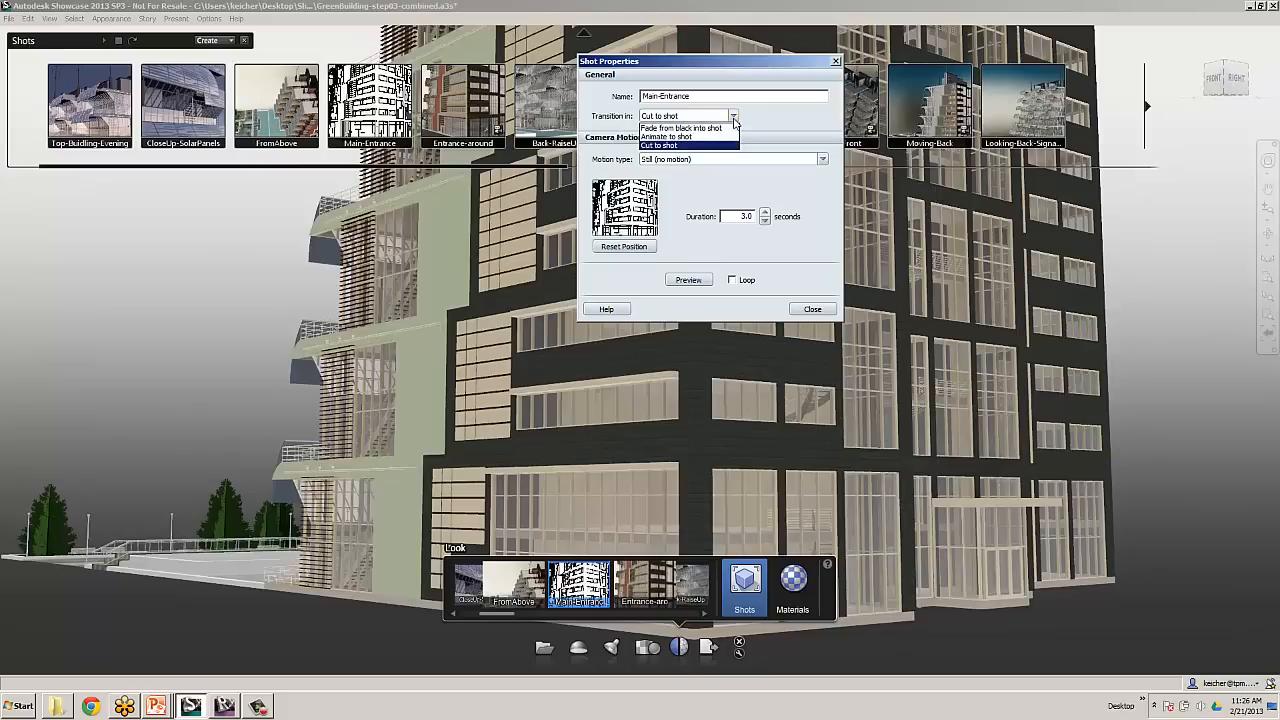
{"action": "left_click", "coordinate": [733, 118]}
{"action": "left_click", "coordinate": [812, 309]}
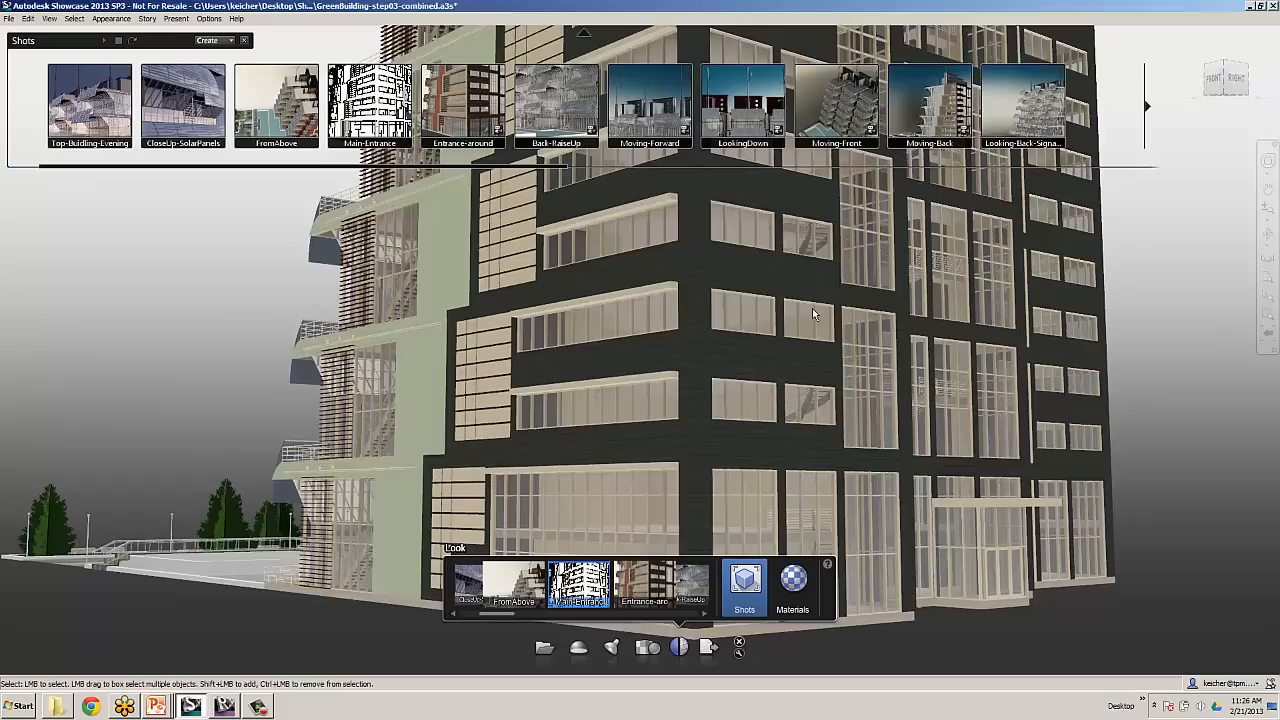
Play the saved shots in sequence, stop the playback and close the shots collection.
{"action": "left_click_drag", "start_coordinate": [533, 105], "coordinate": [340, 130]}
{"action": "mouse_move", "coordinate": [183, 105]}
{"action": "left_mouse_down"}
{"action": "mouse_move", "coordinate": [124, 101]}
{"action": "mouse_move", "coordinate": [172, 112]}
{"action": "left_mouse_up"}
{"action": "left_click", "coordinate": [124, 101]}
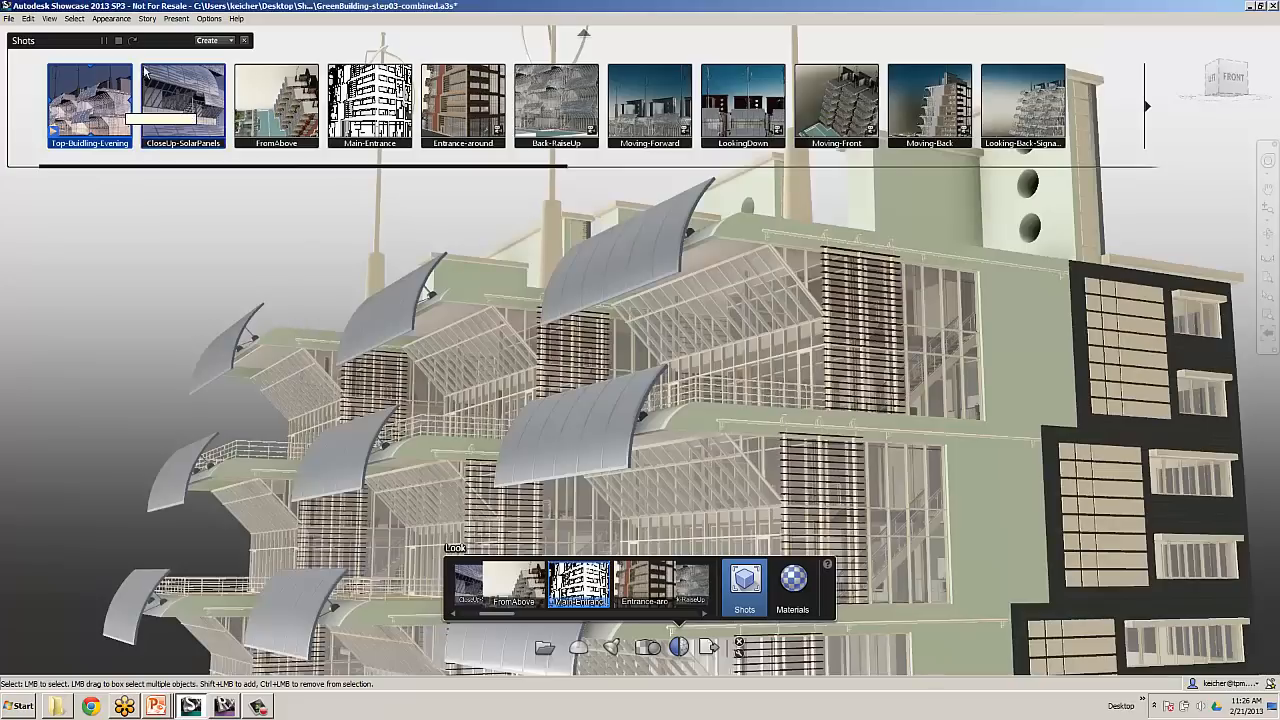
{"action": "left_click", "coordinate": [119, 42]}
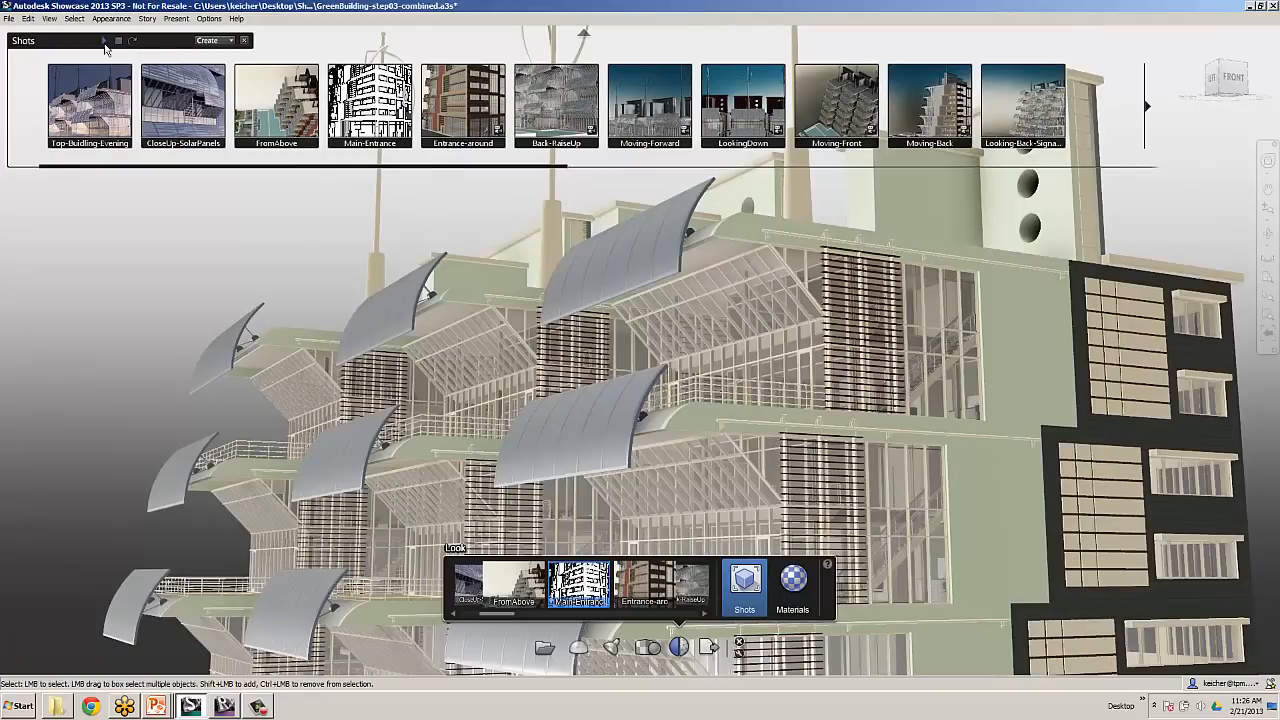
{"action": "left_click", "coordinate": [103, 41]}
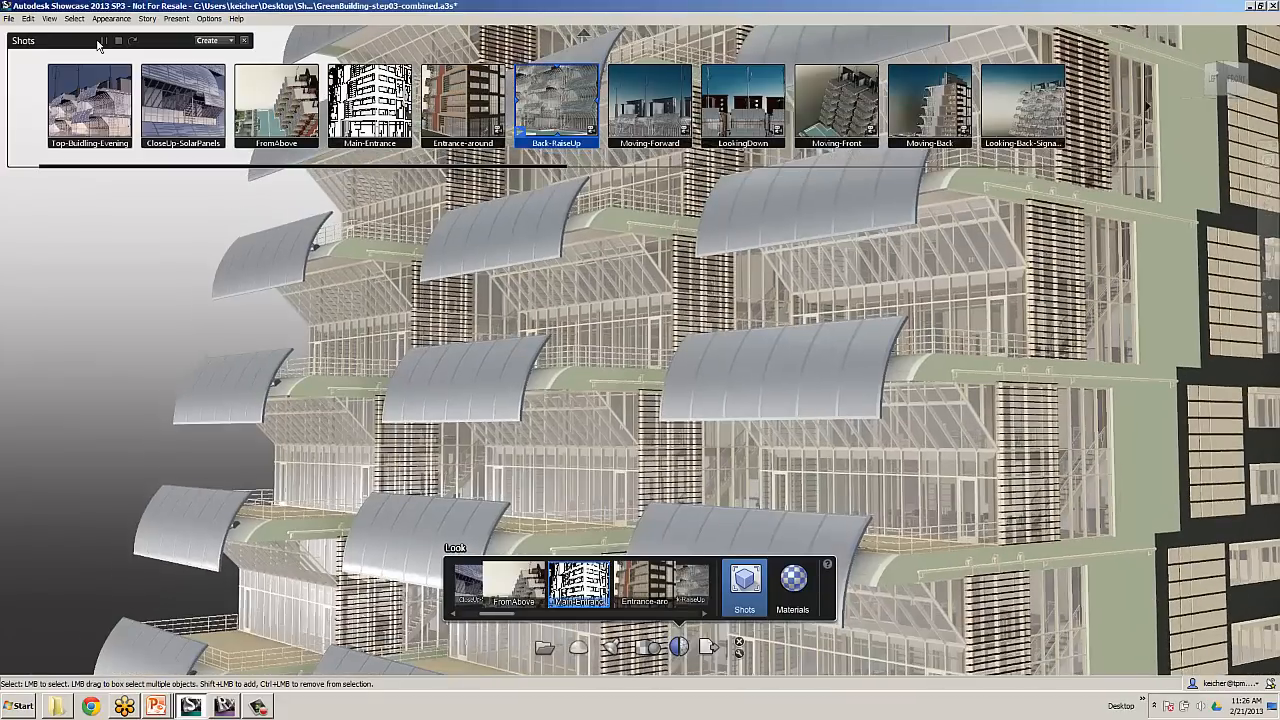
{"action": "left_click", "coordinate": [103, 41]}
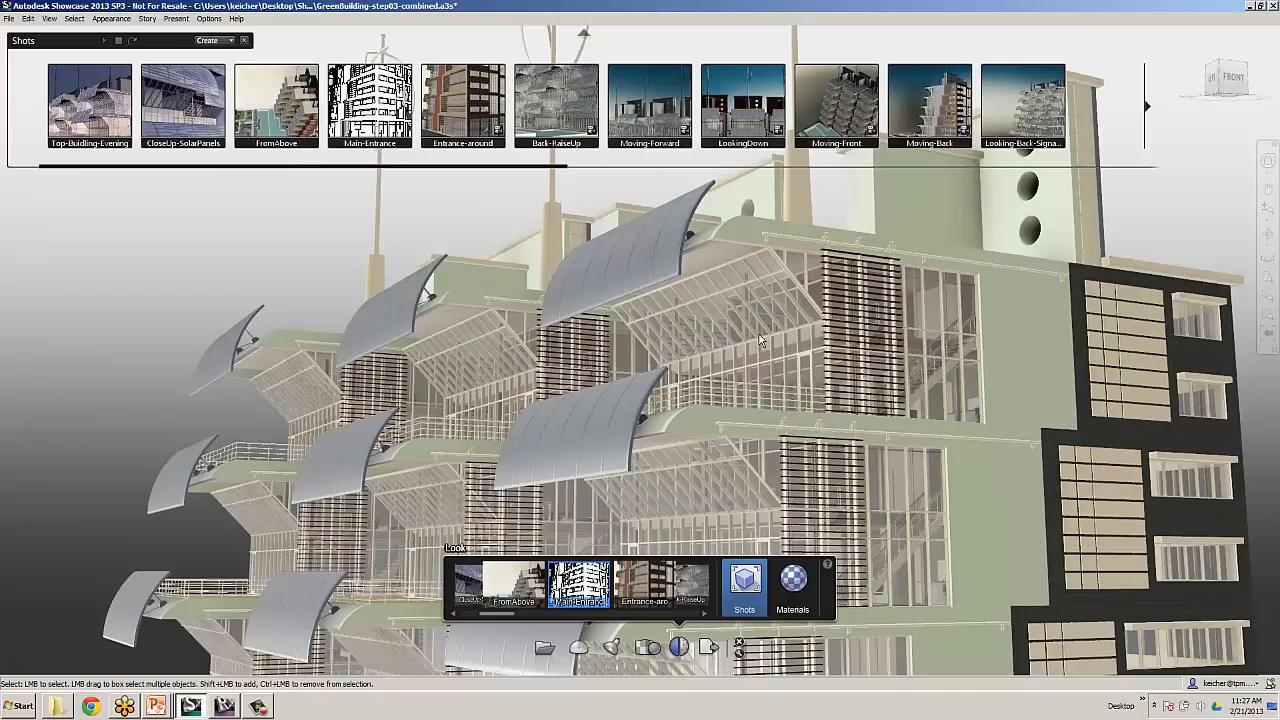
{"action": "left_click", "coordinate": [245, 41]}
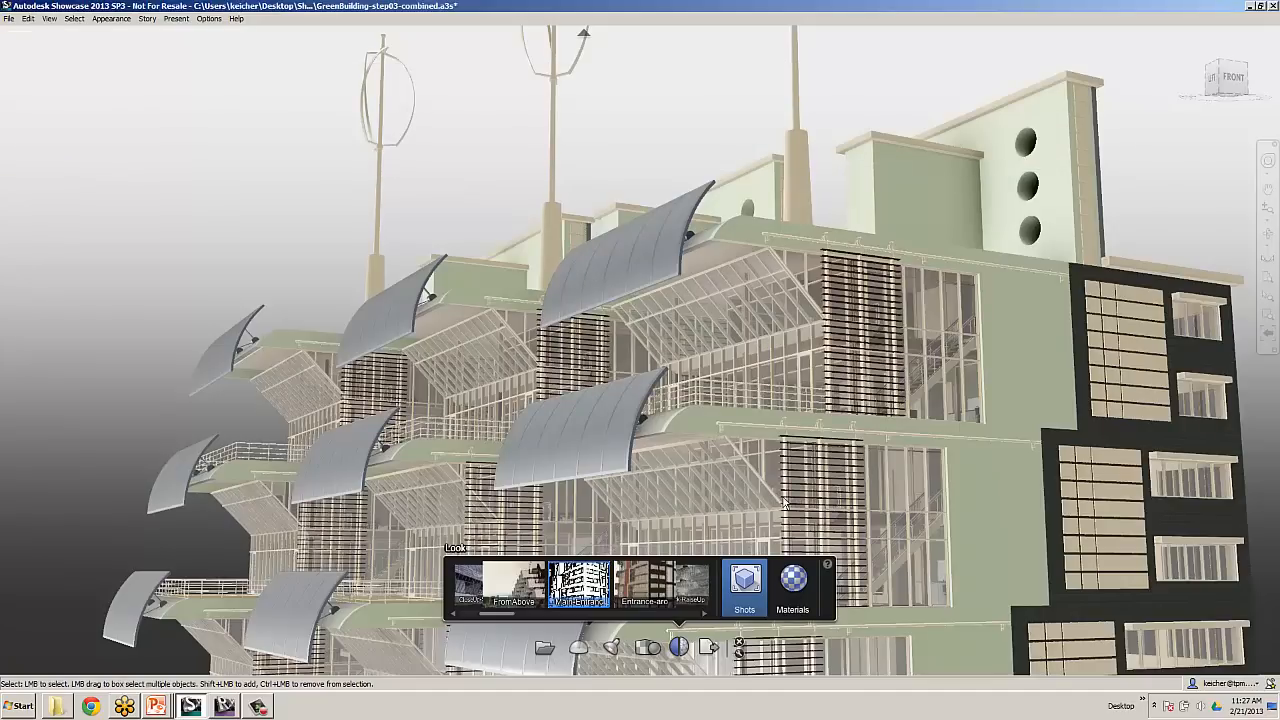
Apply the scene material Beechwood - Chocolate Brown (1) to the curved solar panels and close the material libraries.
{"action": "left_click", "coordinate": [795, 582]}
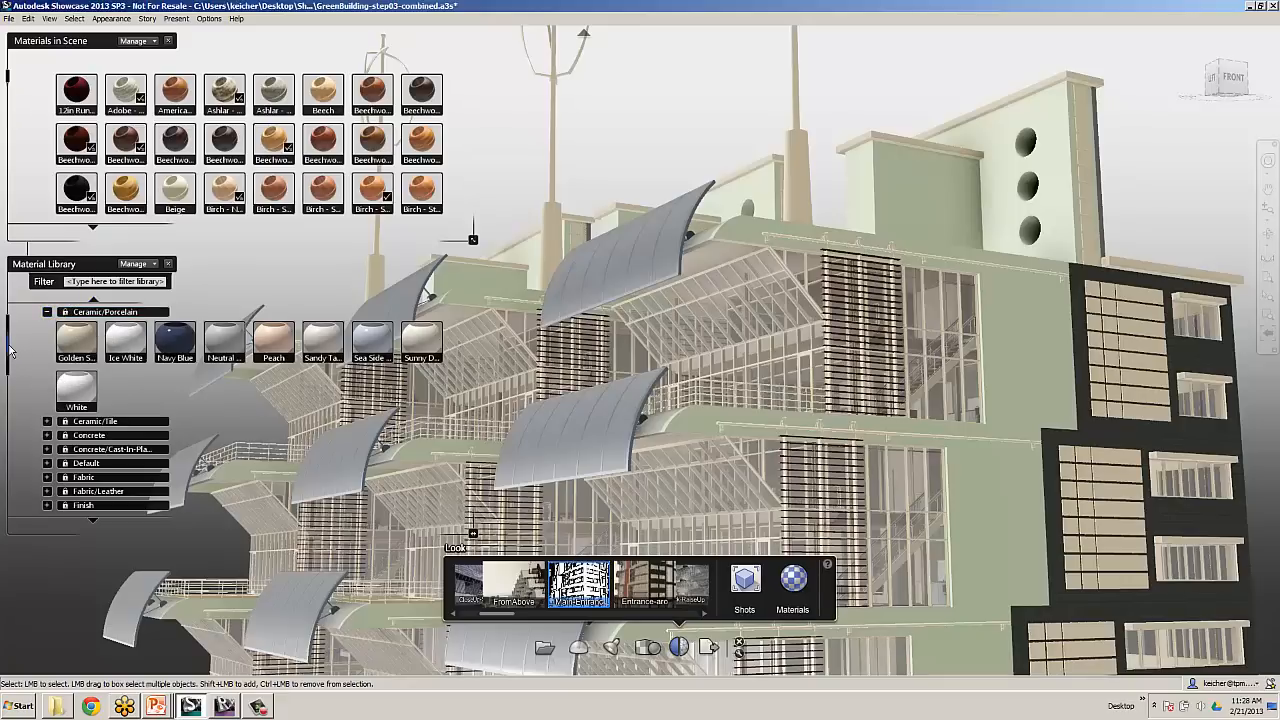
{"action": "left_click_drag", "start_coordinate": [10, 348], "coordinate": [14, 312]}
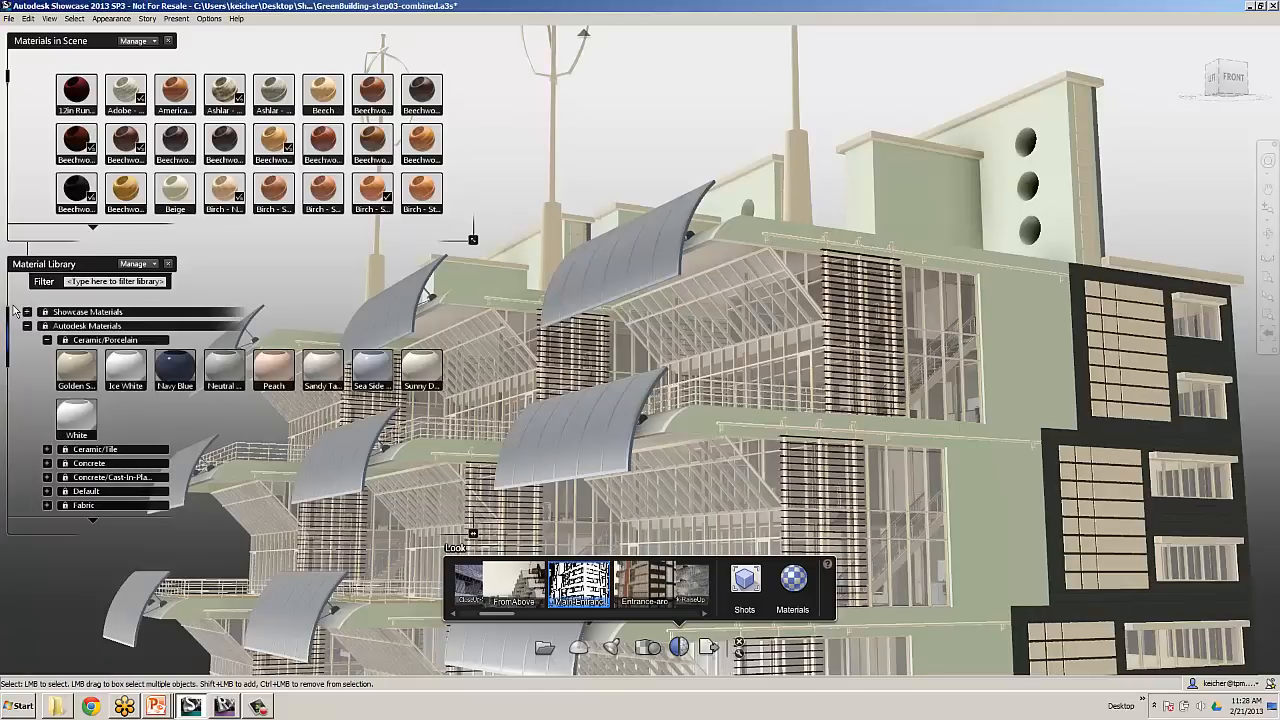
{"action": "left_click", "coordinate": [597, 286]}
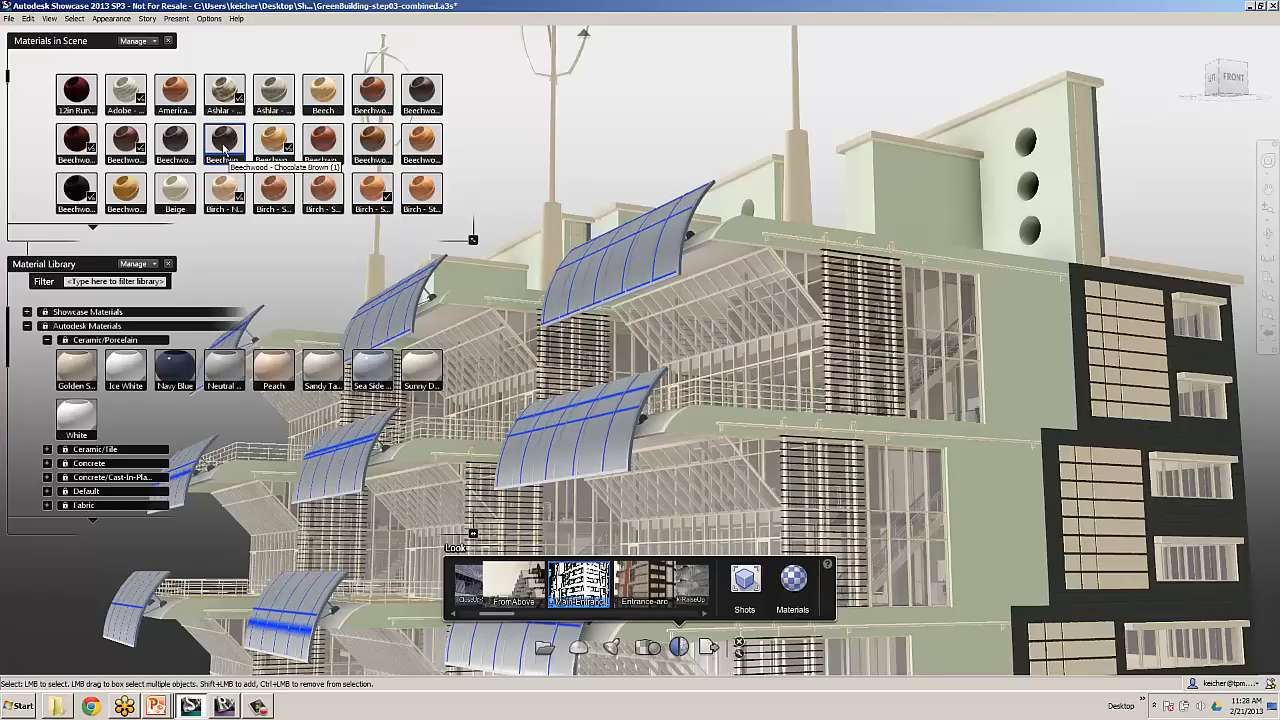
{"action": "left_click", "coordinate": [224, 148]}
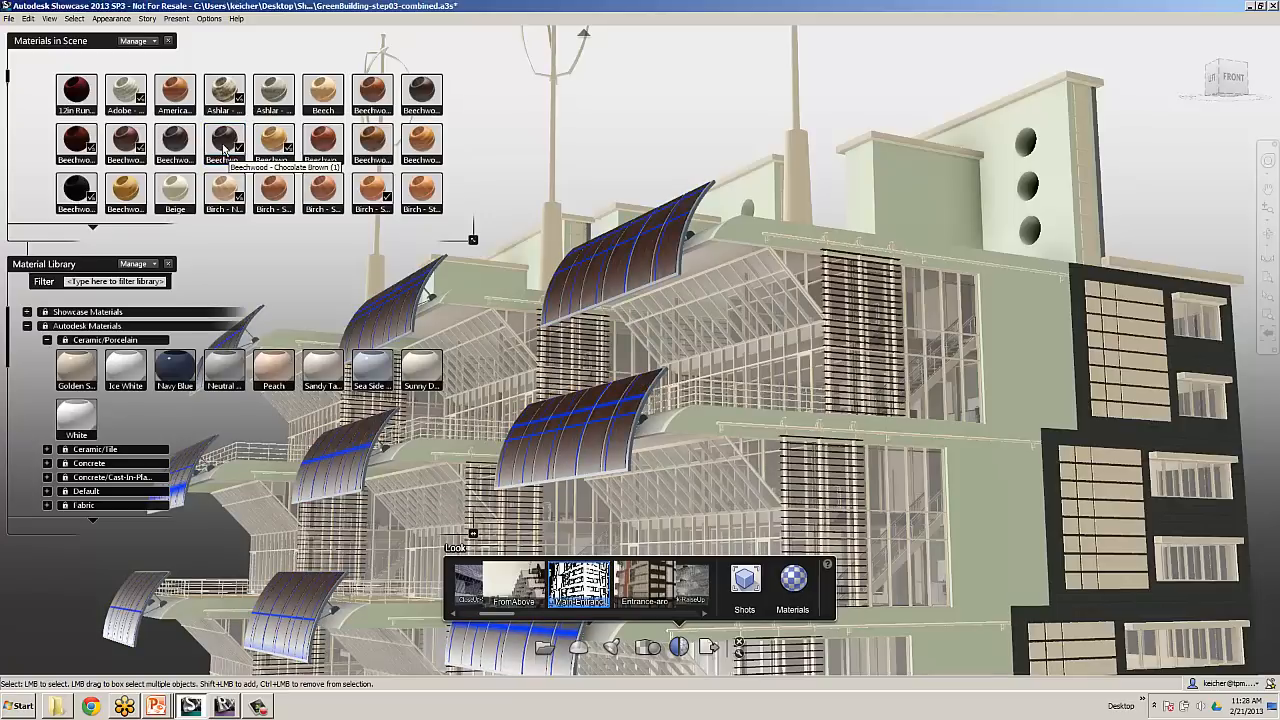
{"action": "left_click", "coordinate": [313, 163]}
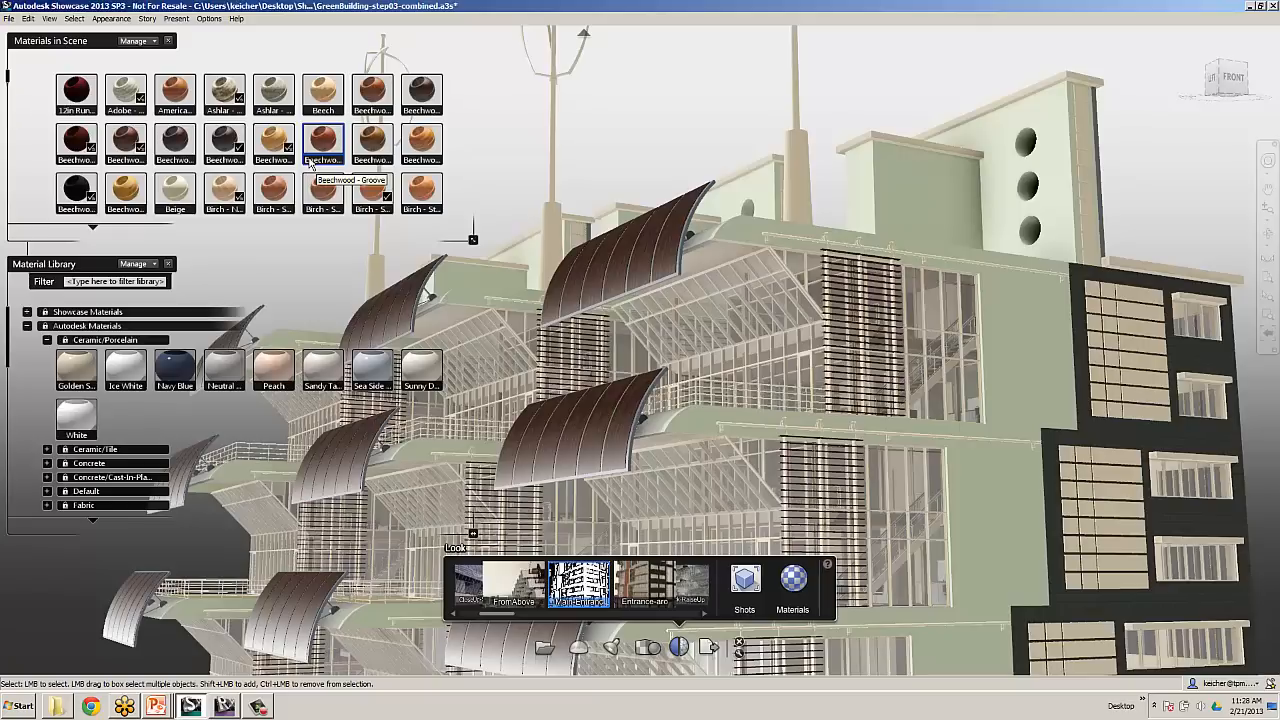
{"action": "left_click", "coordinate": [169, 42]}
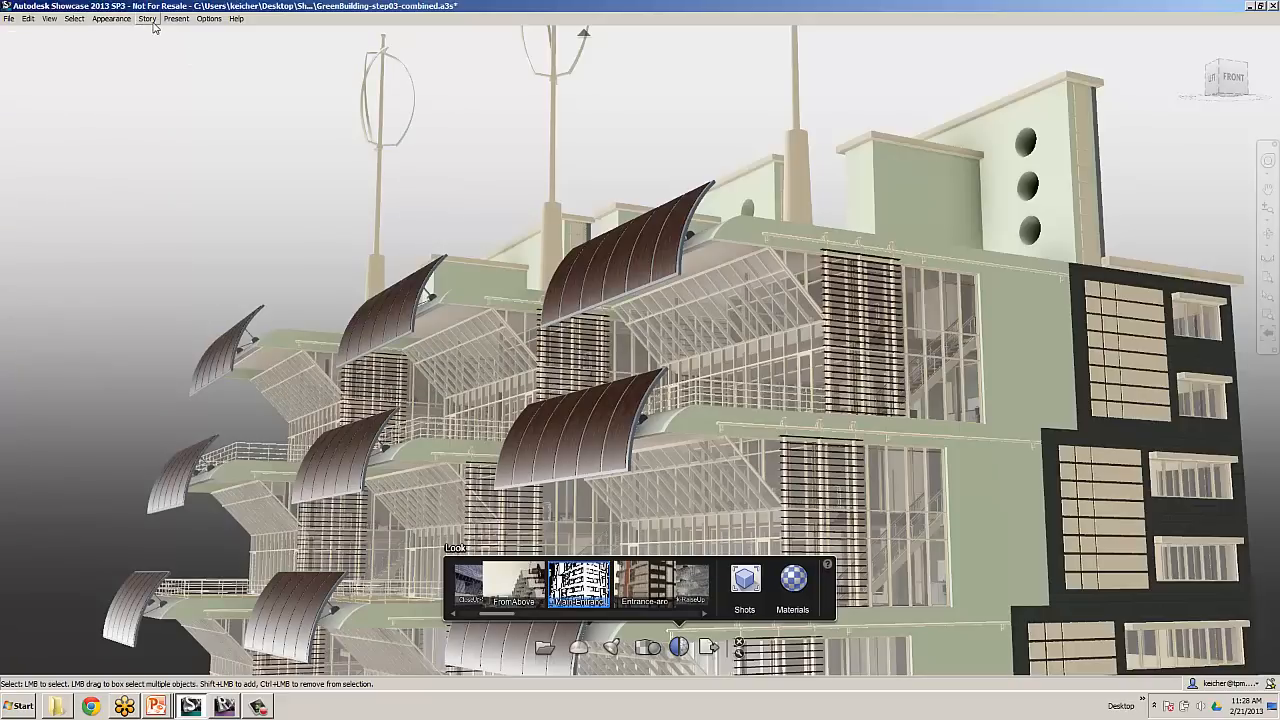
Show the alternative lineups and expand Interior-LineUp to list its interior options.
{"action": "left_click", "coordinate": [152, 22]}
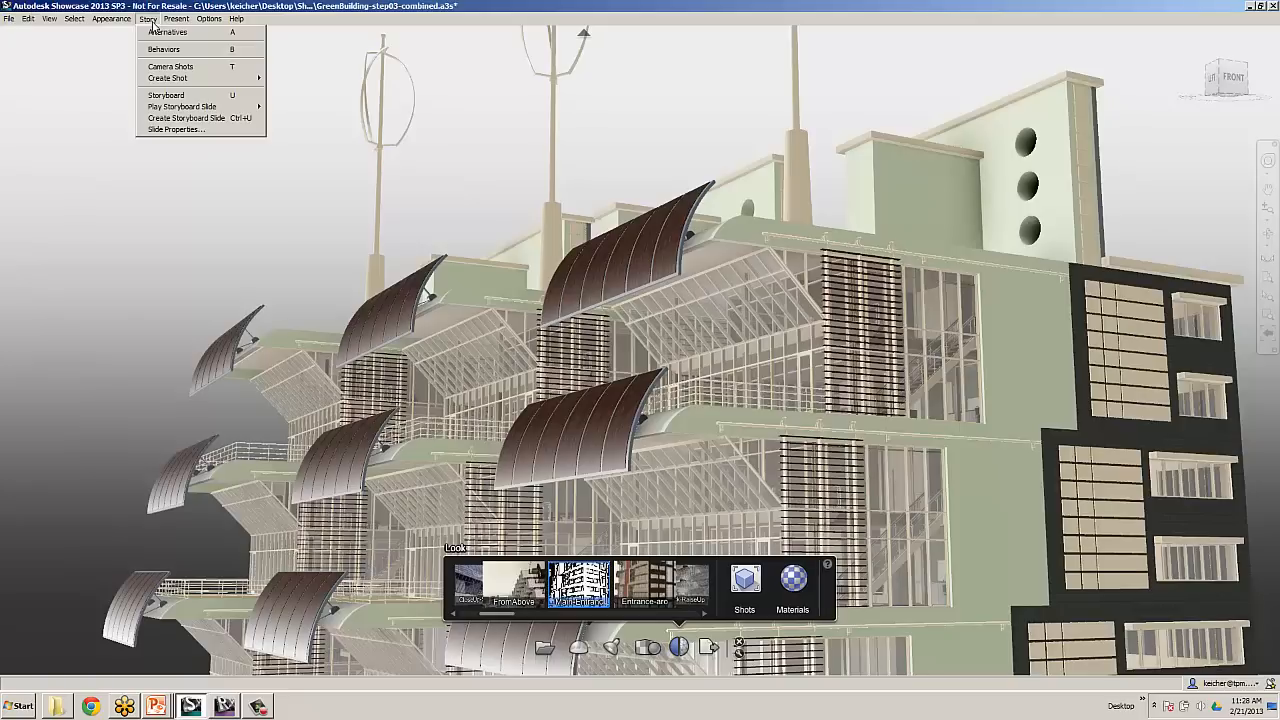
{"action": "left_click", "coordinate": [158, 34]}
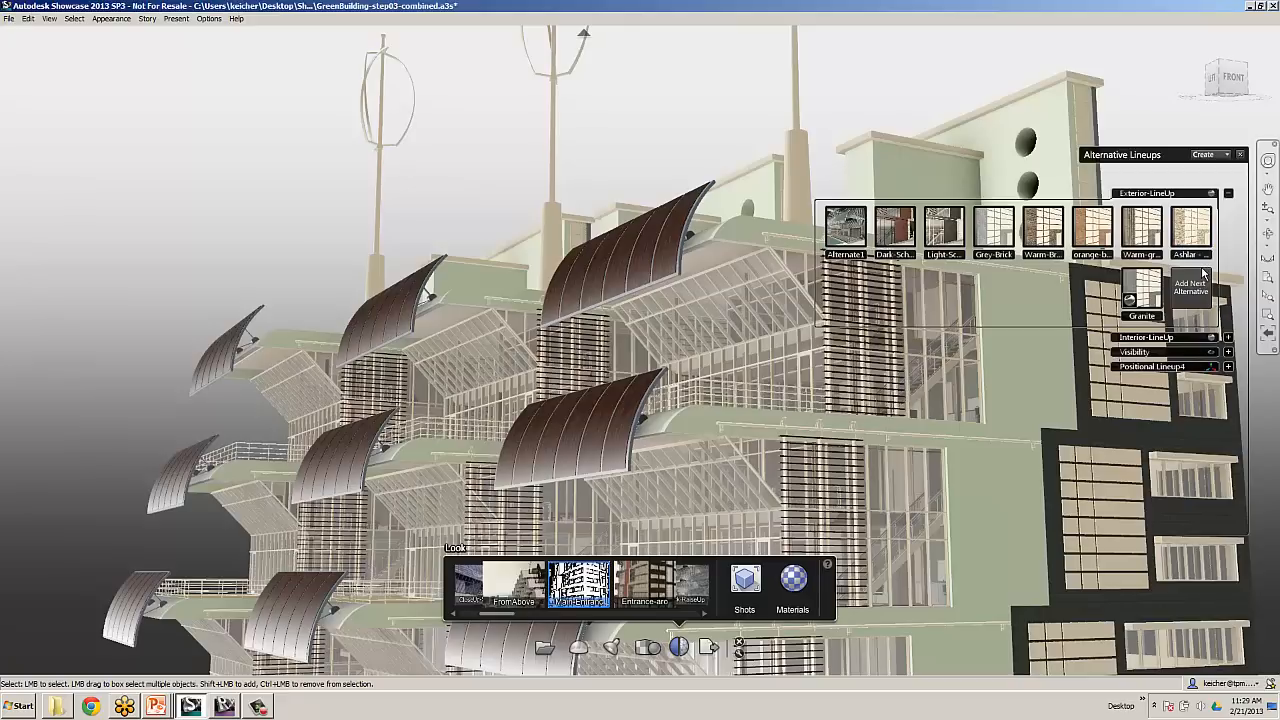
{"action": "left_click", "coordinate": [1157, 339]}
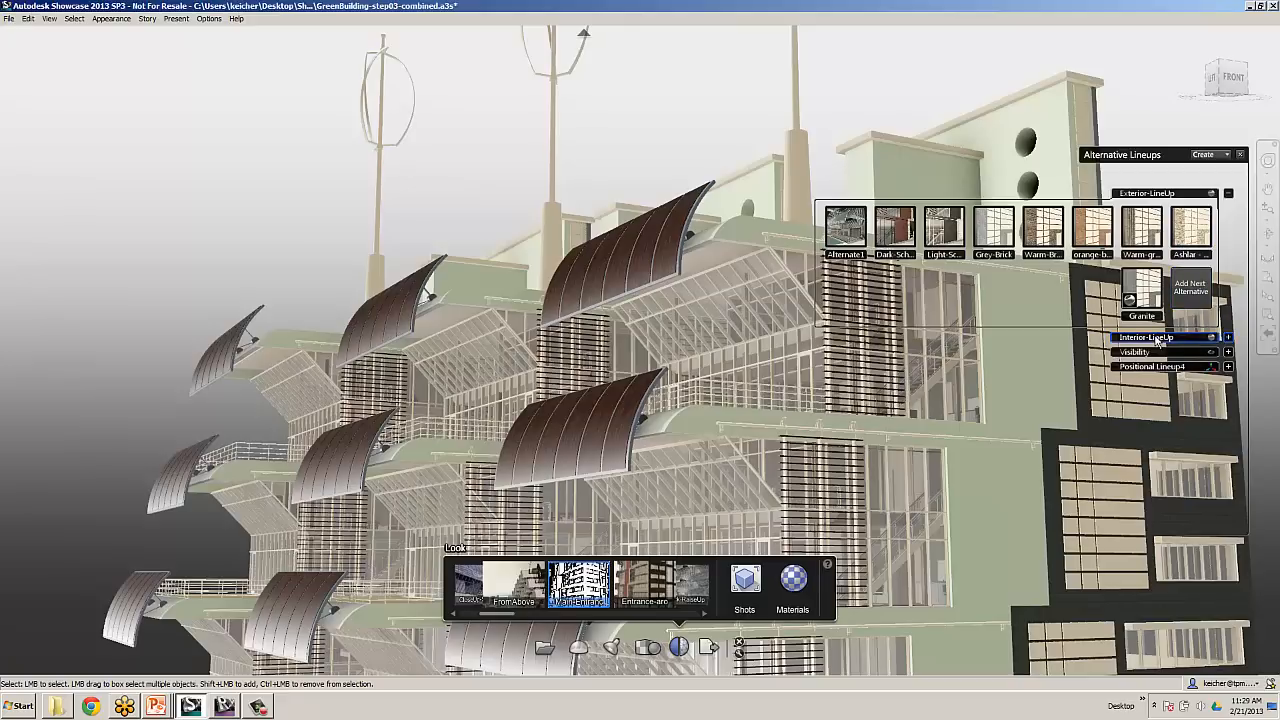
{"action": "left_click", "coordinate": [1157, 339]}
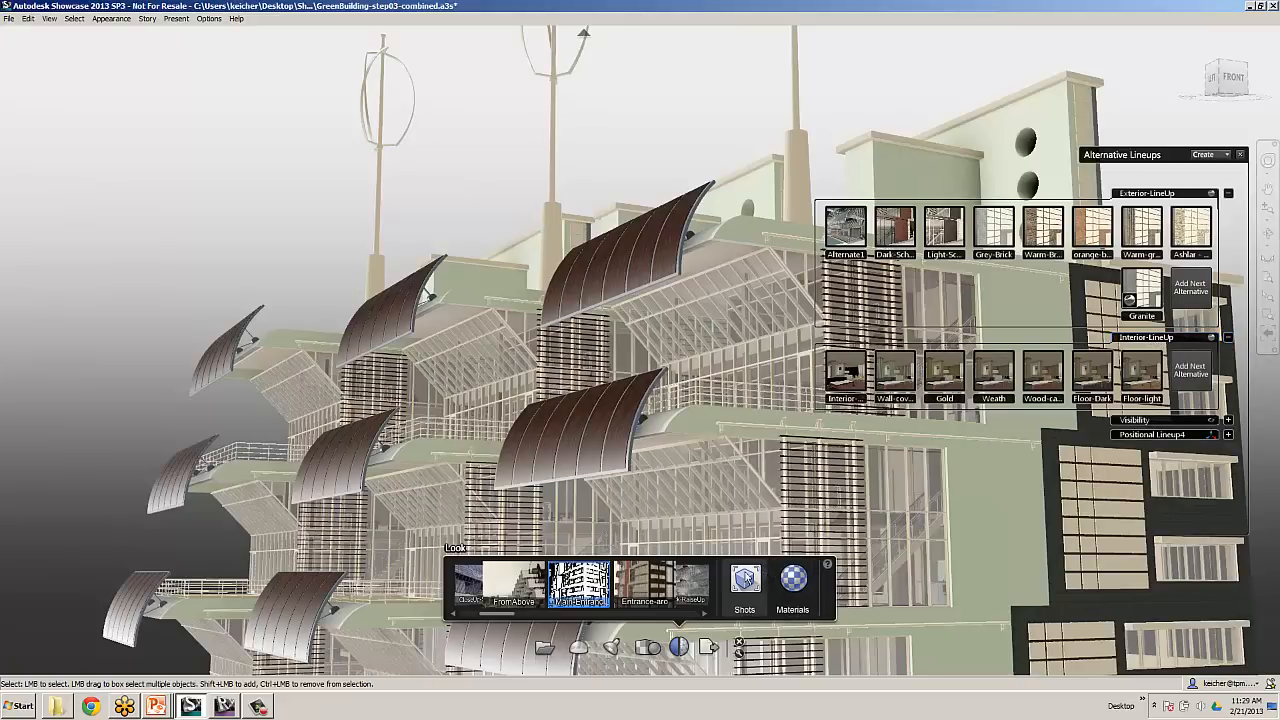
Reopen the saved shots collection and play the Inside-Living shot.
{"action": "left_click", "coordinate": [747, 578]}
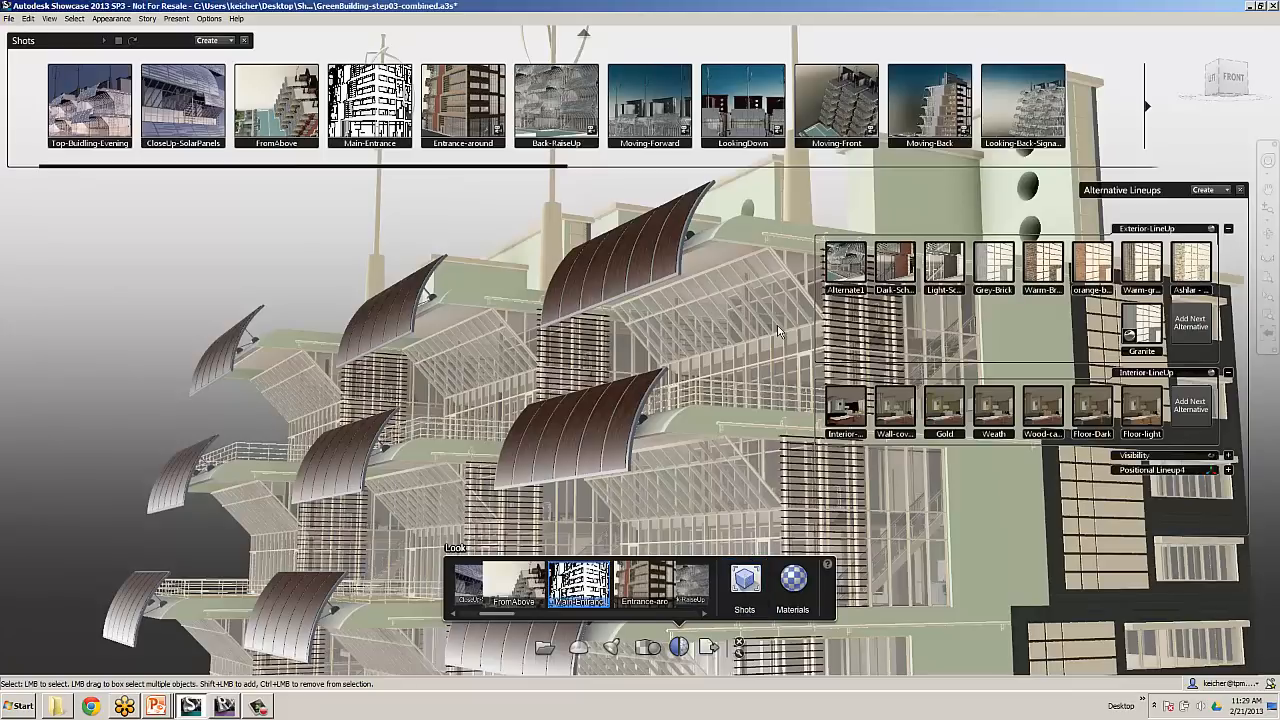
{"action": "left_click", "coordinate": [1149, 110]}
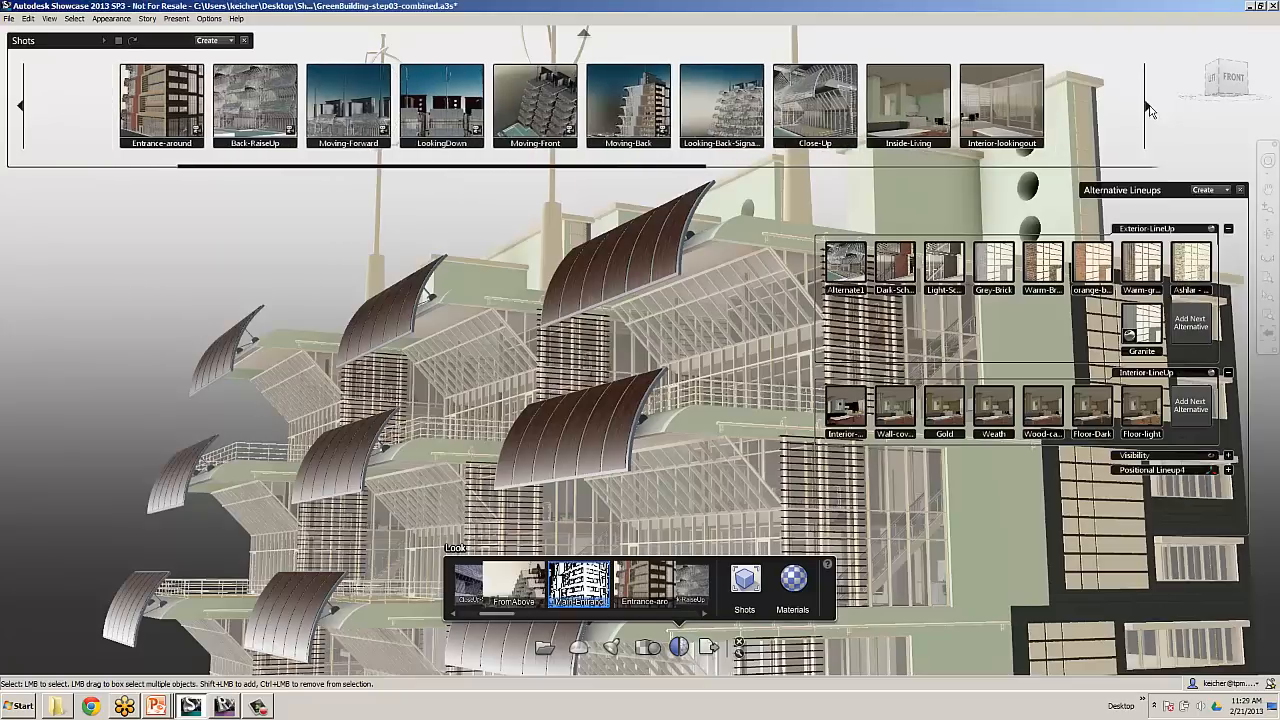
{"action": "left_click", "coordinate": [1149, 110]}
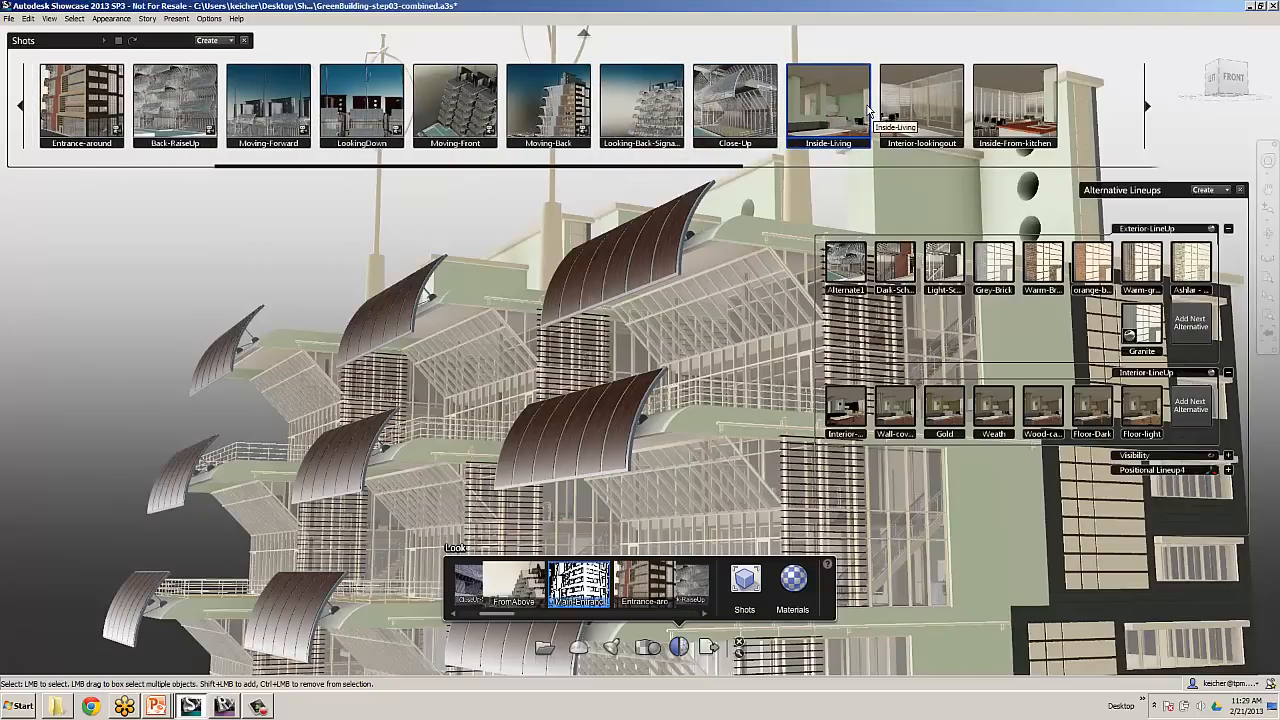
{"action": "left_click", "coordinate": [868, 110]}
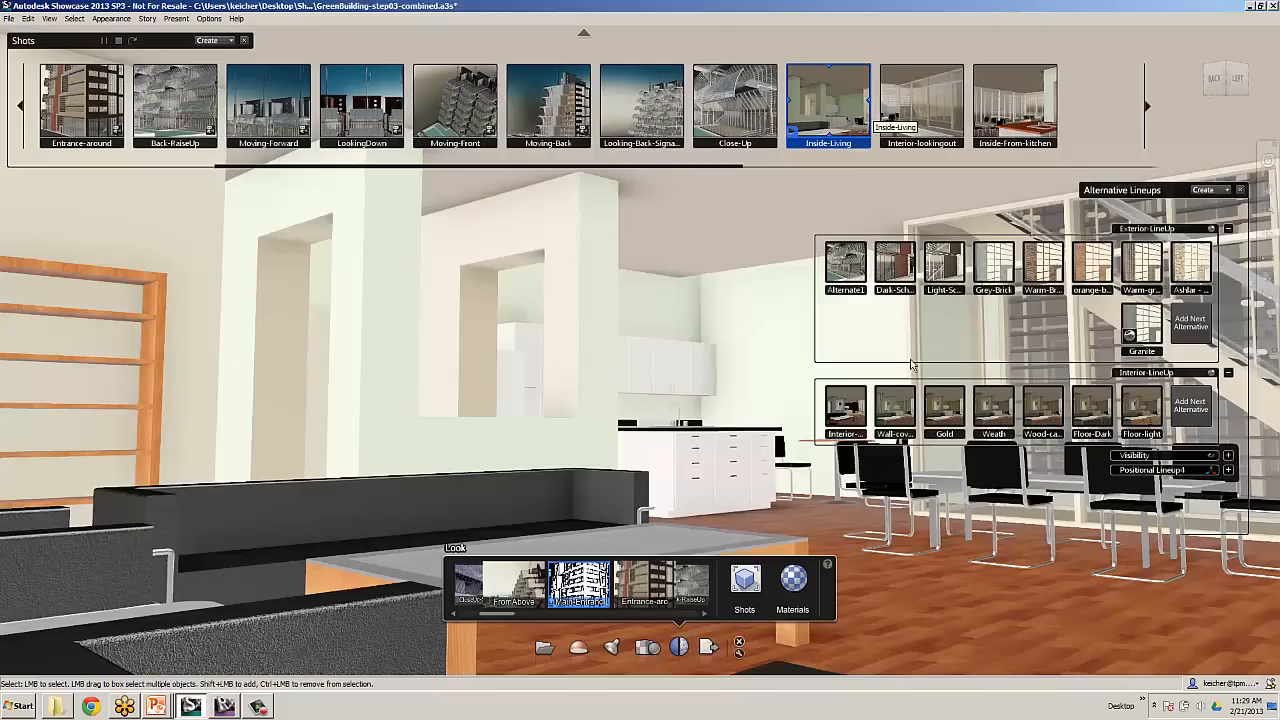
Try the living room's interior alternatives for wall covering, Gold and Weath, and apply Wood-cabinet to the kitchen.
{"action": "left_click", "coordinate": [849, 413]}
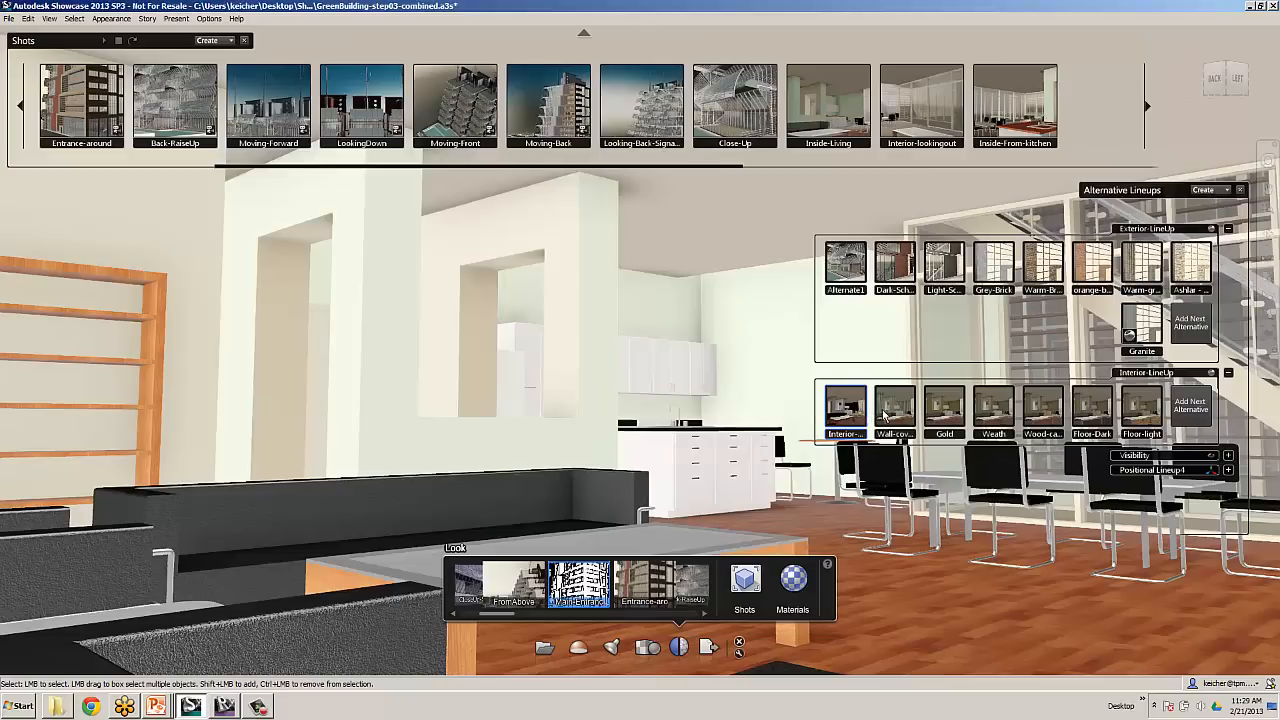
{"action": "left_click", "coordinate": [884, 414]}
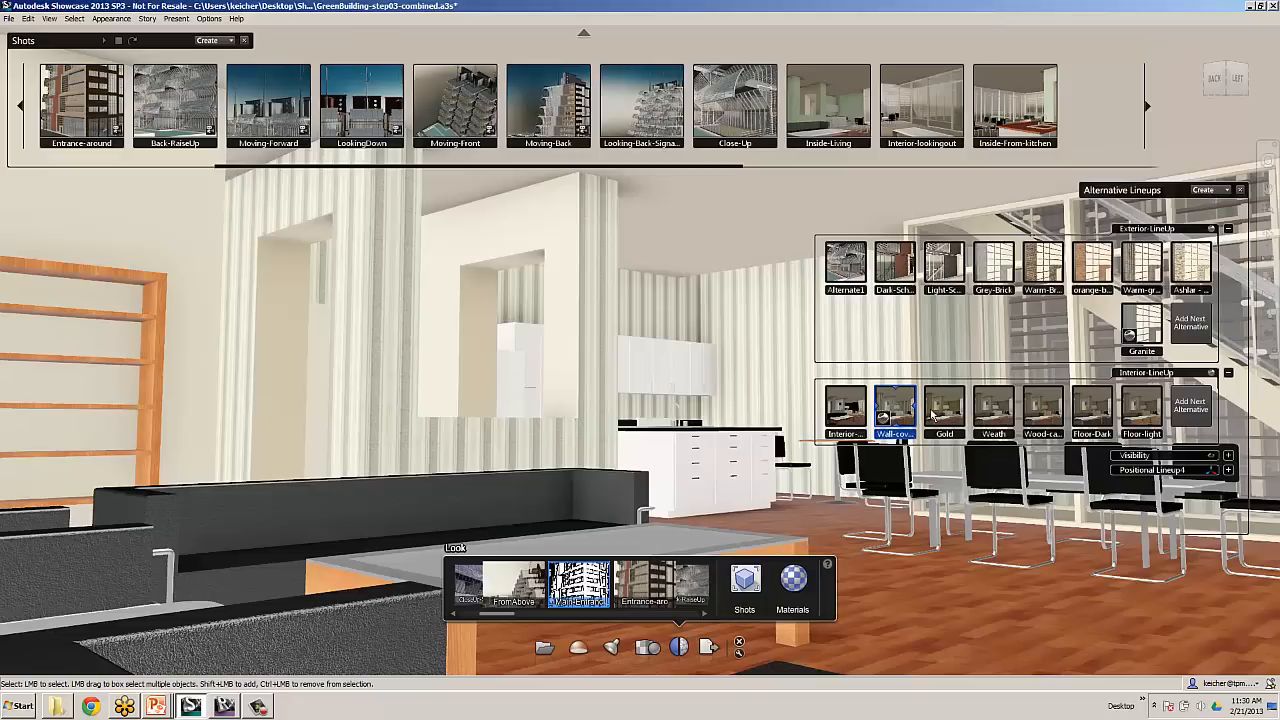
{"action": "left_click", "coordinate": [931, 415]}
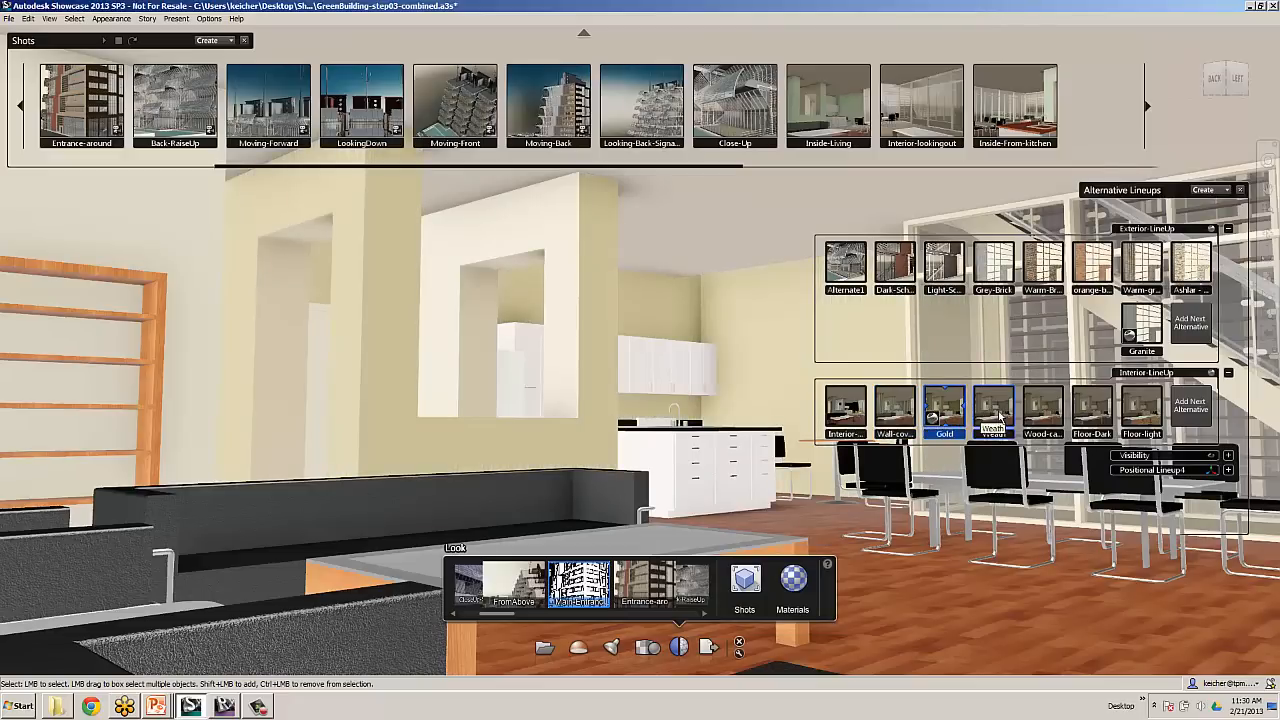
{"action": "left_click", "coordinate": [1042, 410]}
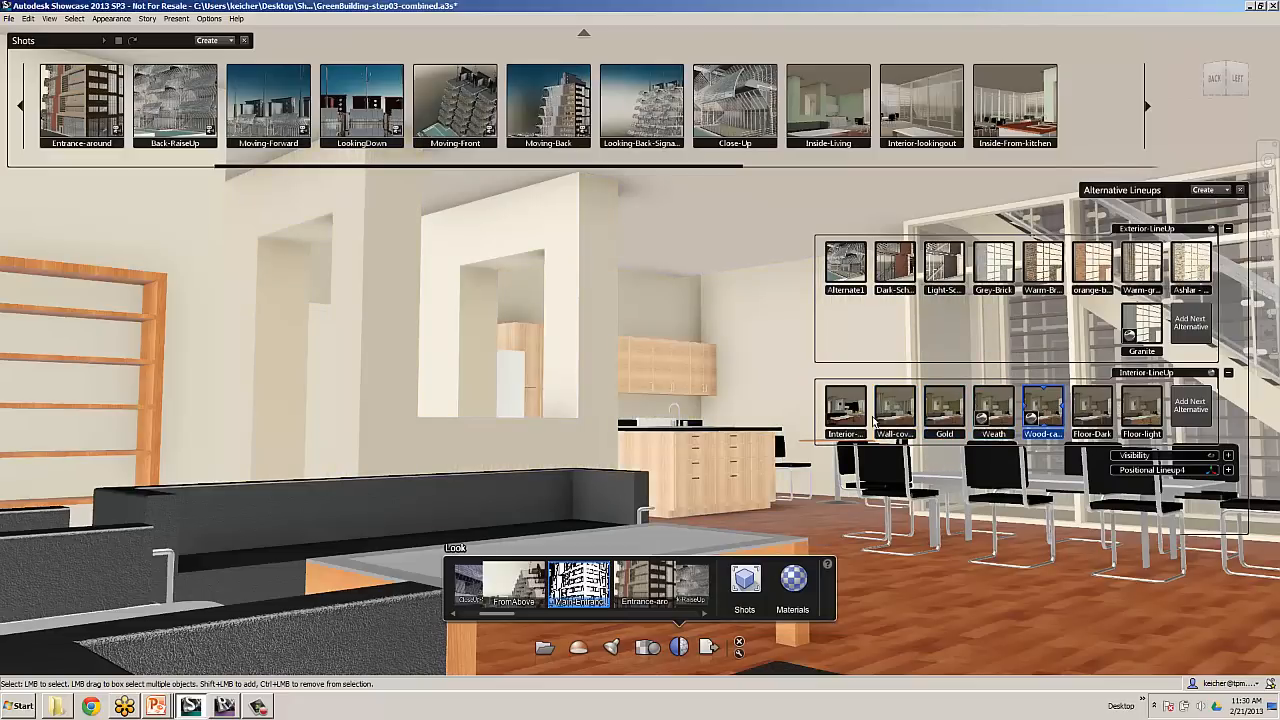
Apply Beechwood - Brown to the living room's partition wall and add the result as a new alternative in Interior-LineUp.
{"action": "left_click", "coordinate": [414, 348]}
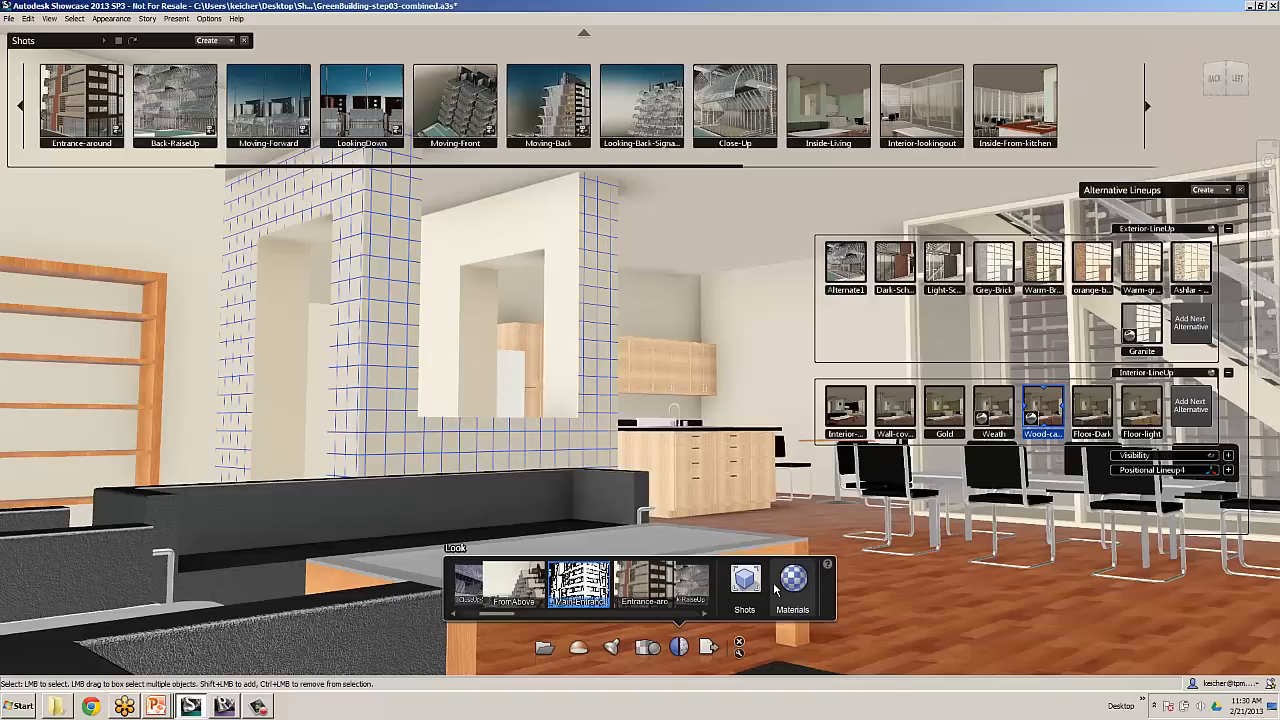
{"action": "left_click", "coordinate": [806, 586]}
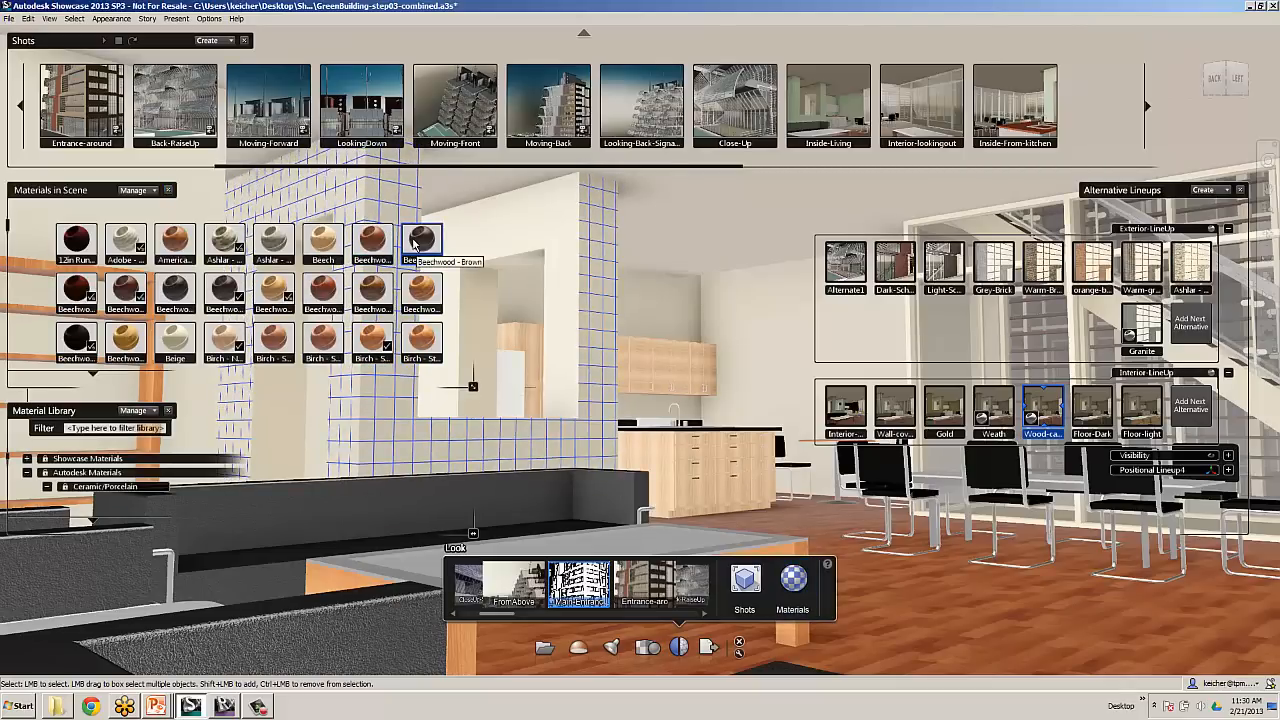
{"action": "left_click_drag", "start_coordinate": [500, 295], "coordinate": [502, 300]}
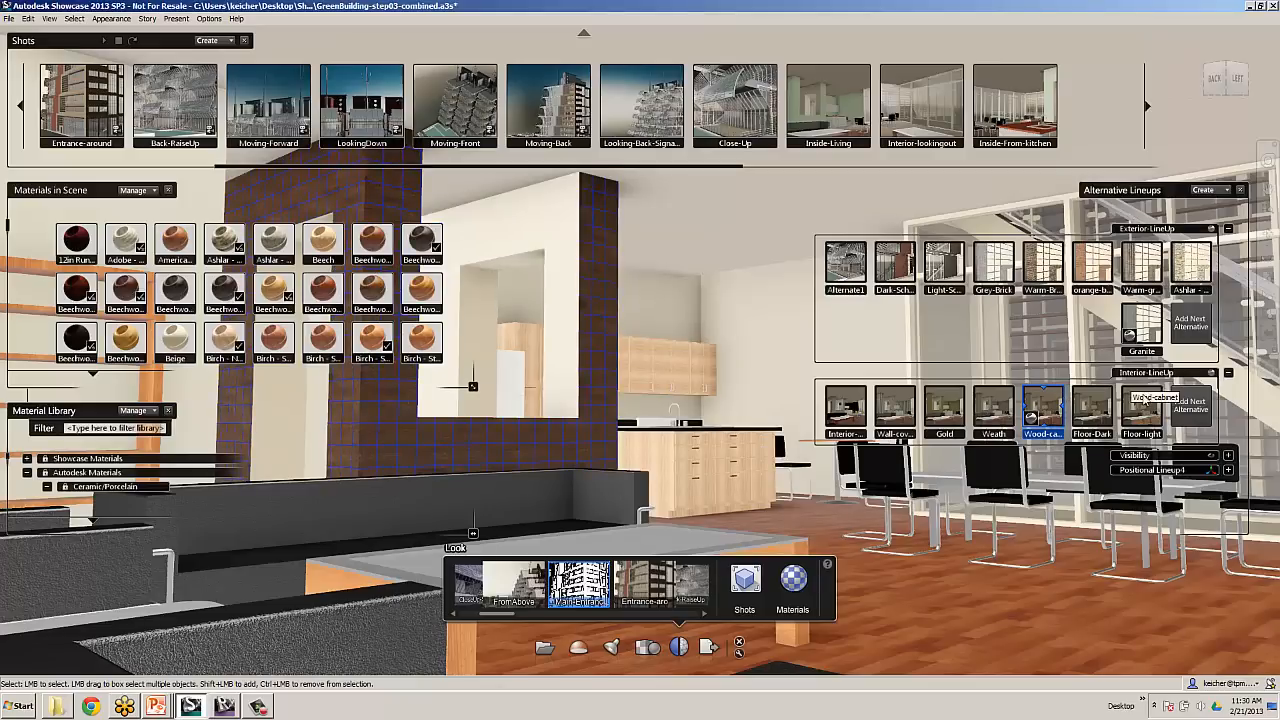
{"action": "left_click", "coordinate": [1180, 407]}
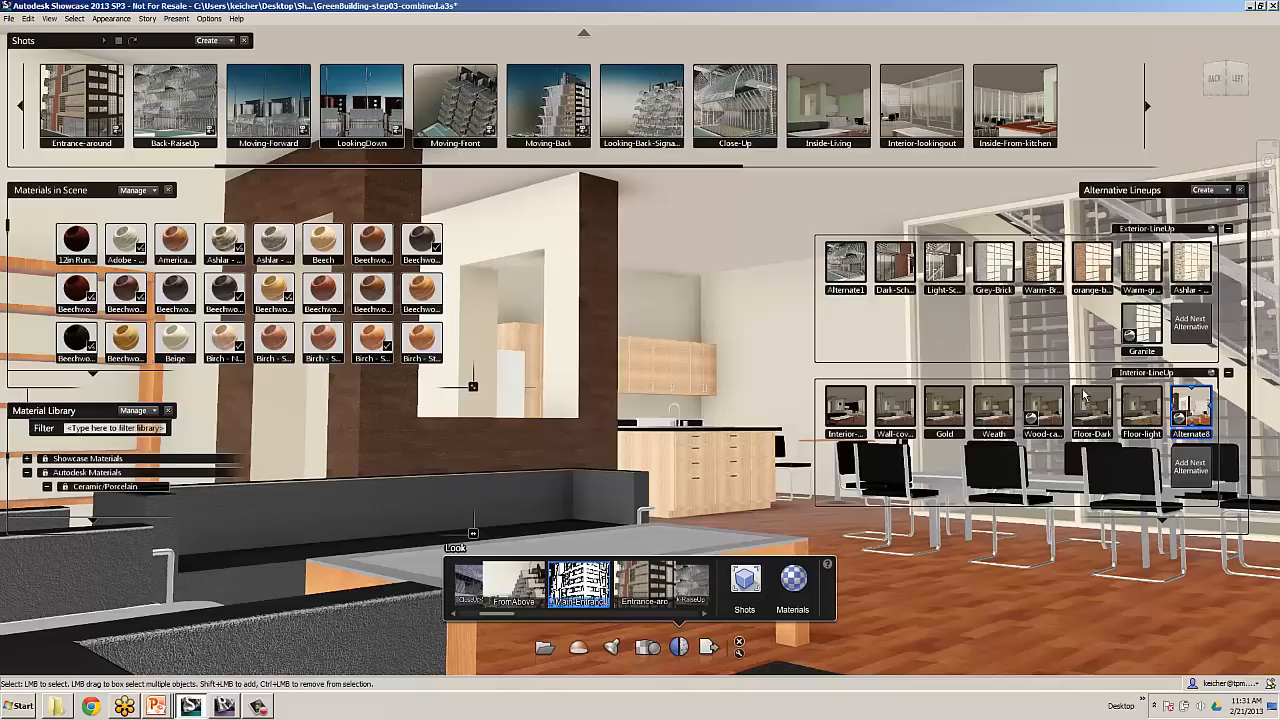
Apply the Gold interior alternative and switch the Visibility lineup through BuildingOnly, BLDG+S and All.
{"action": "left_click", "coordinate": [930, 410]}
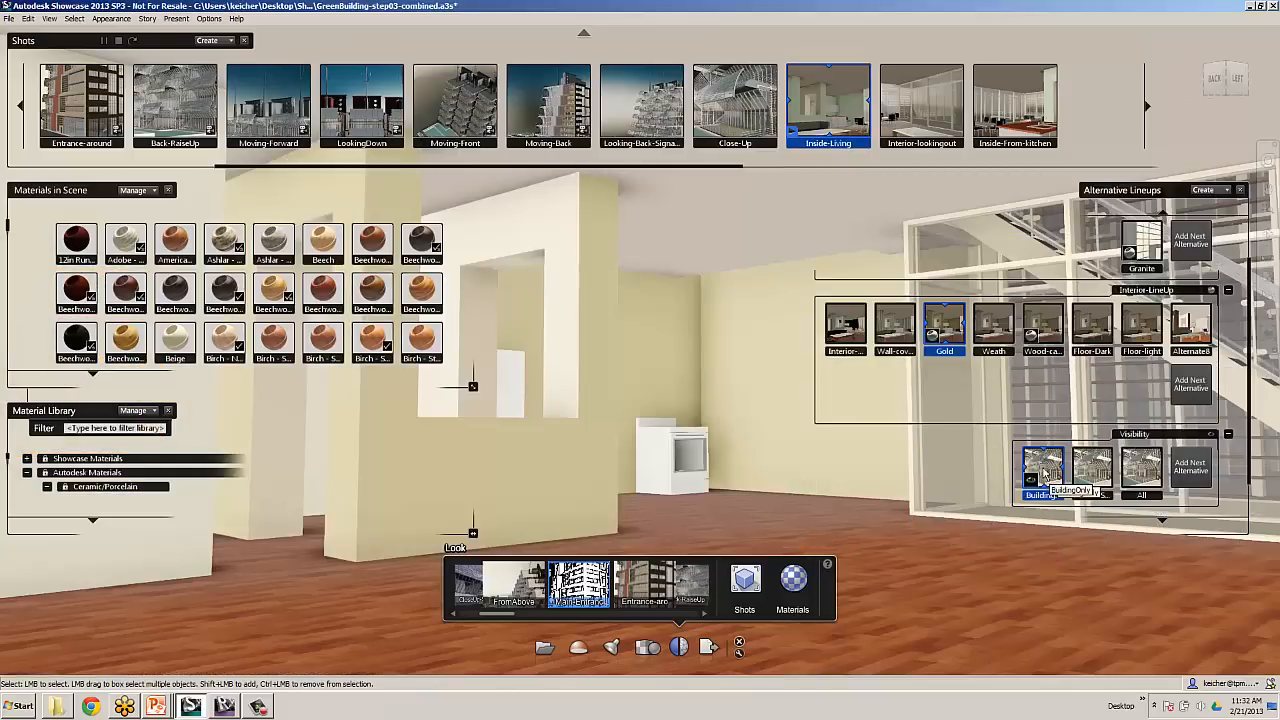
{"action": "left_click", "coordinate": [1045, 472]}
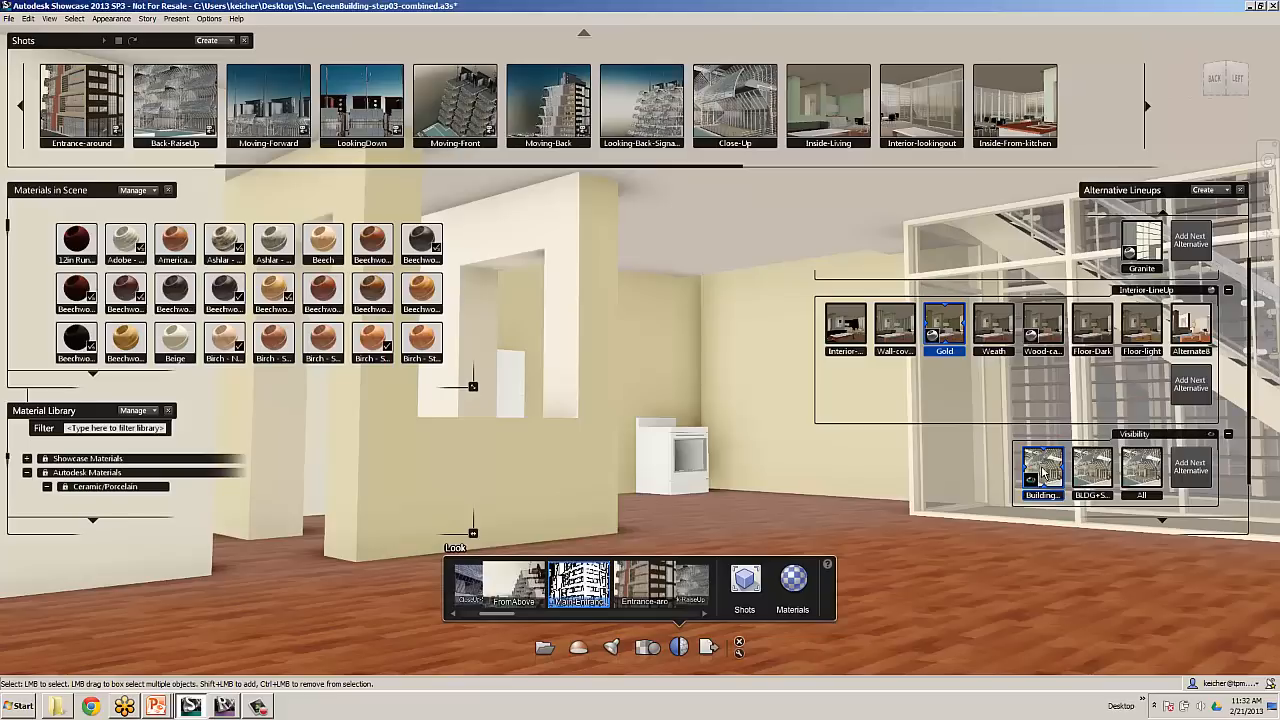
{"action": "left_click", "coordinate": [1101, 474]}
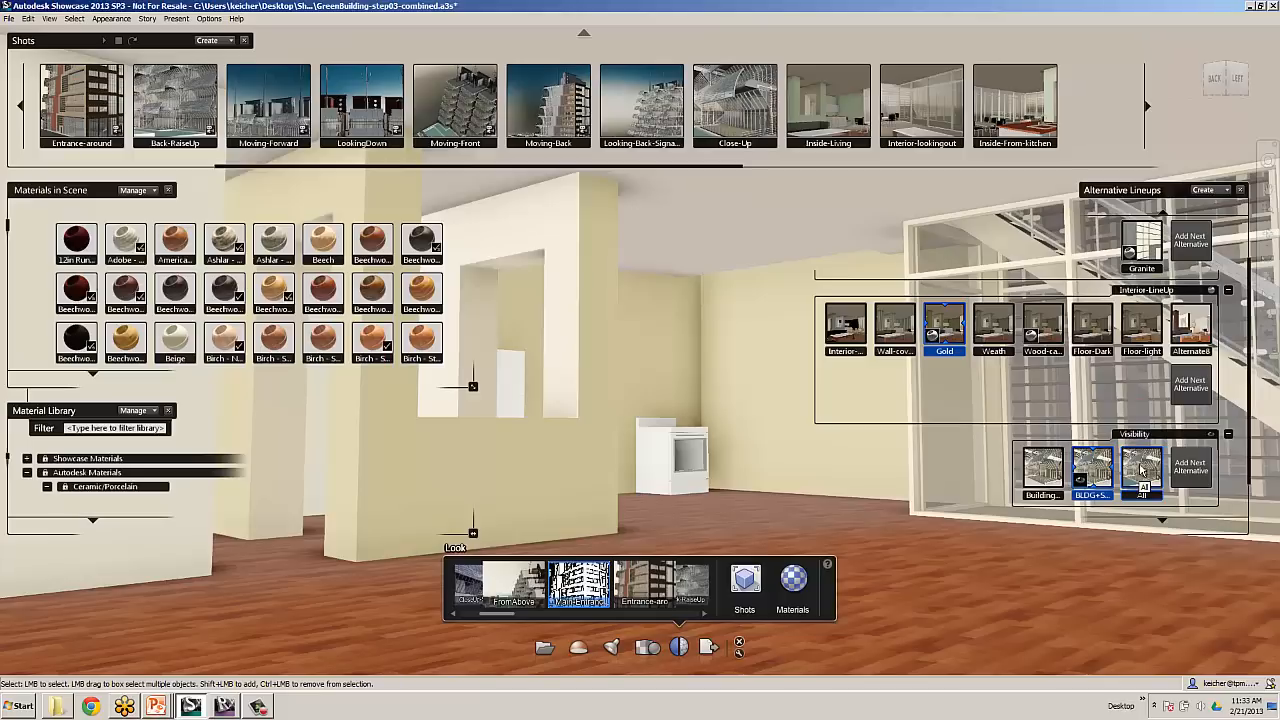
{"action": "left_click", "coordinate": [1141, 468]}
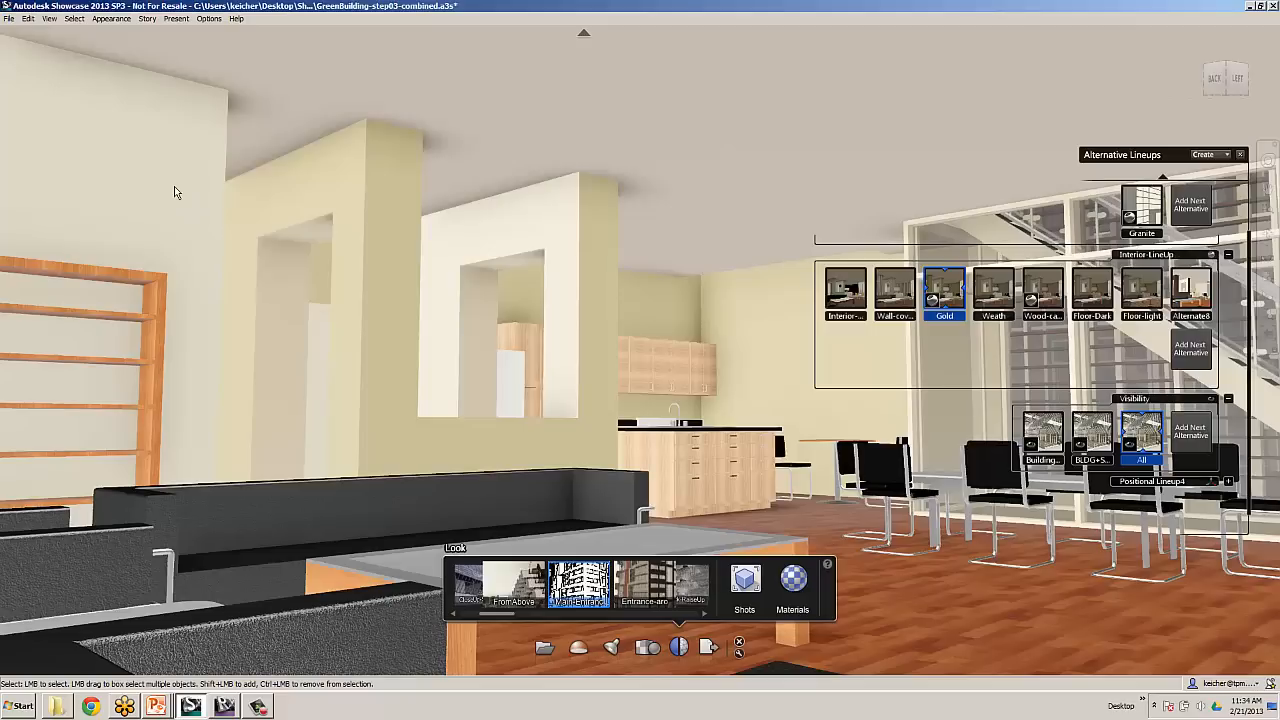
Show the storyboard and expand the ModelStudy slide to list the items it contains.
{"action": "left_click", "coordinate": [170, 20]}
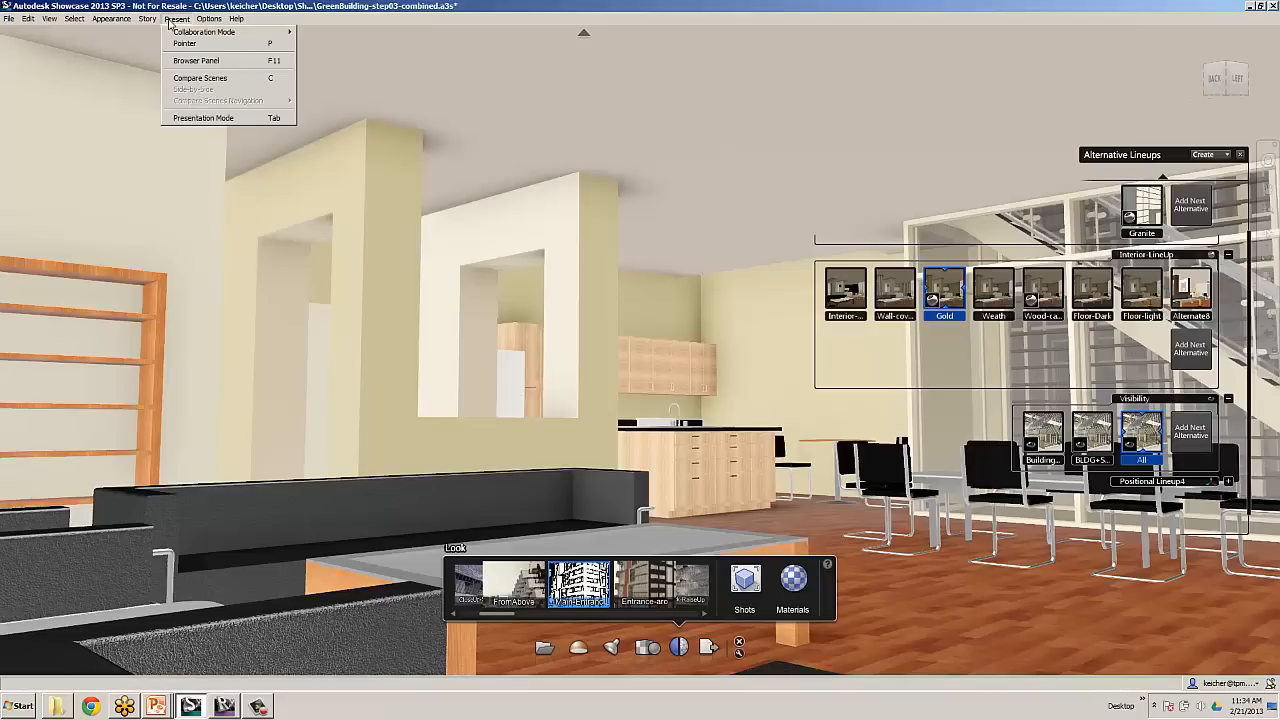
{"action": "mouse_move", "coordinate": [153, 21]}
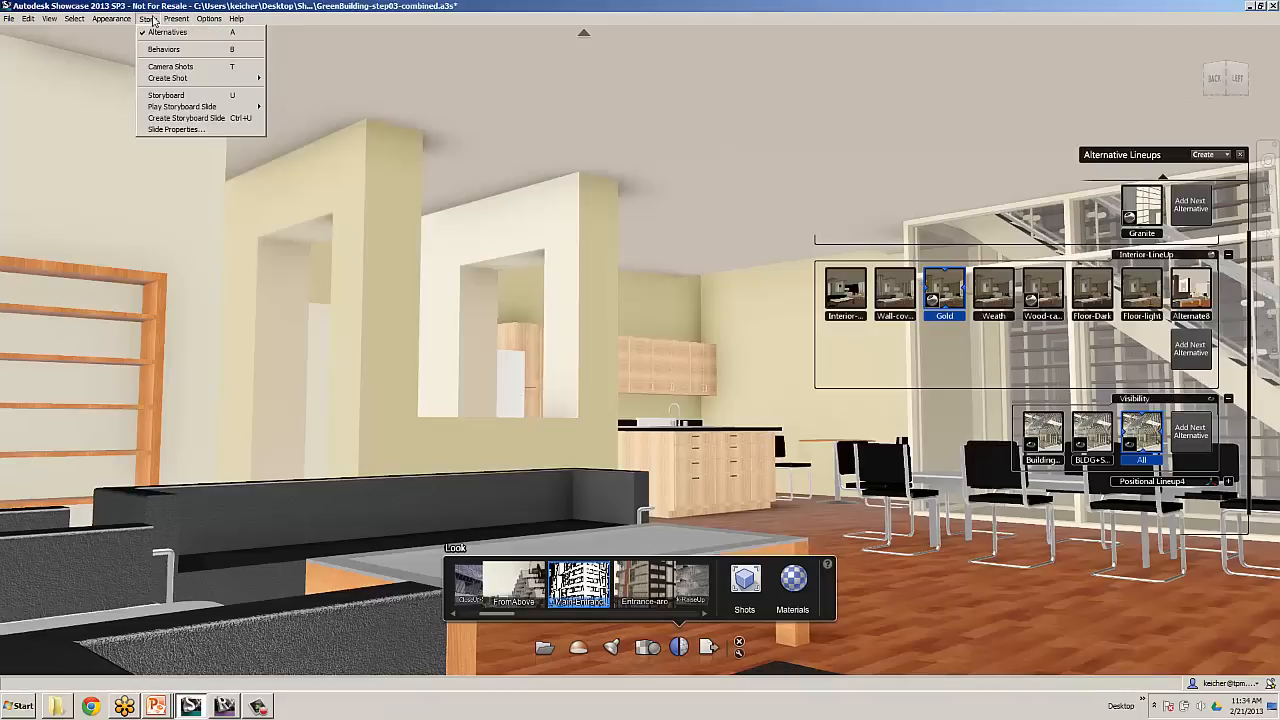
{"action": "left_click", "coordinate": [165, 96]}
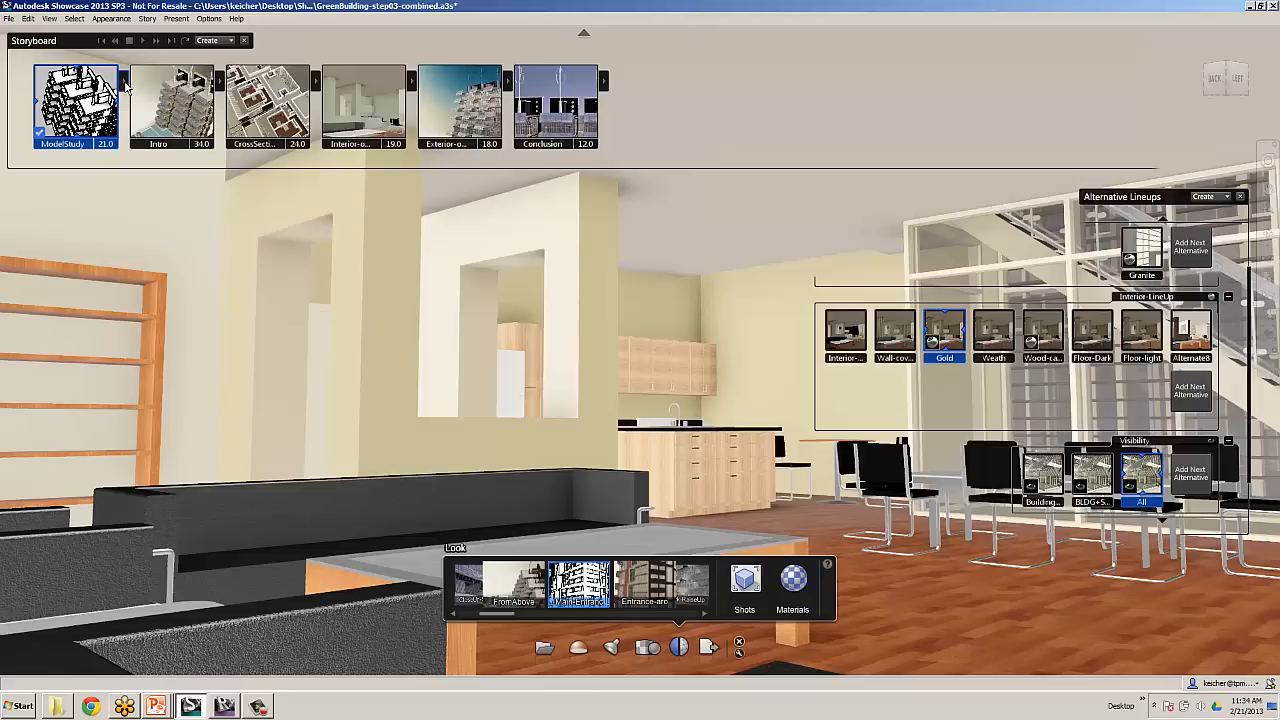
{"action": "left_click", "coordinate": [125, 86]}
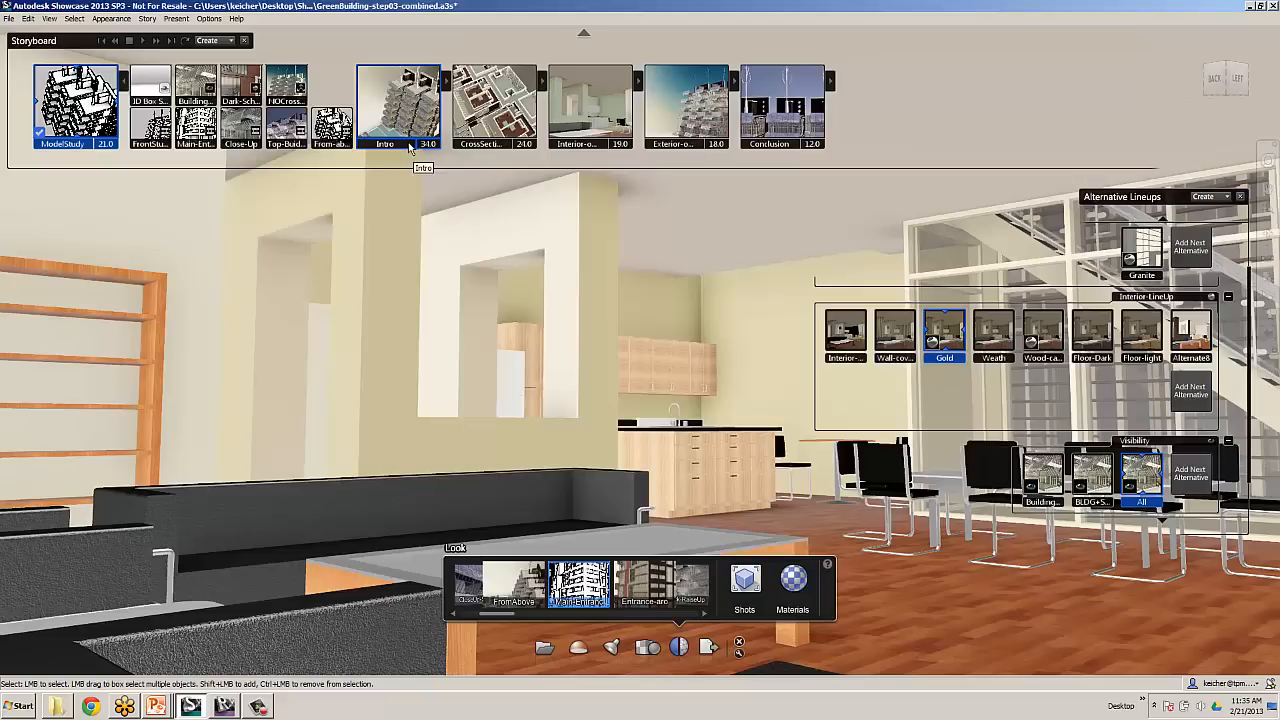
{"action": "left_click_drag", "start_coordinate": [408, 146], "coordinate": [423, 167]}
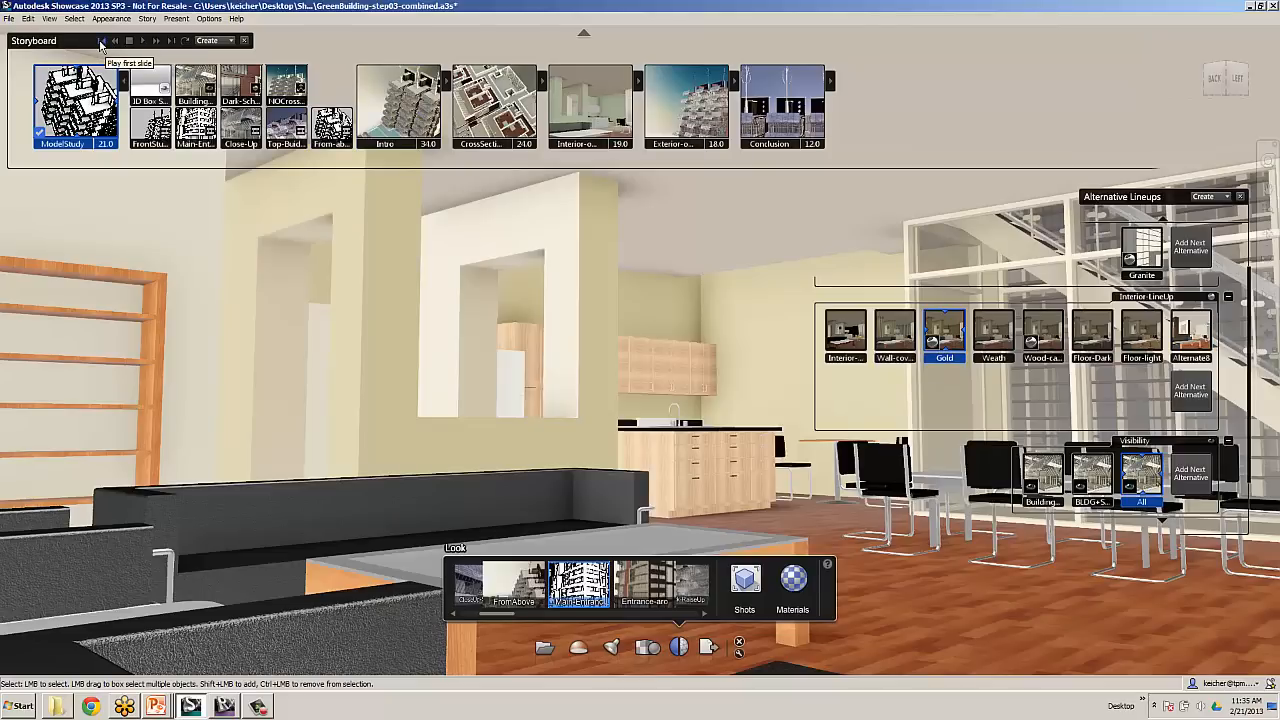
Play the storyboard from its first slide, check the options for creating slides and presentations, and resume playback.
{"action": "left_click", "coordinate": [100, 42]}
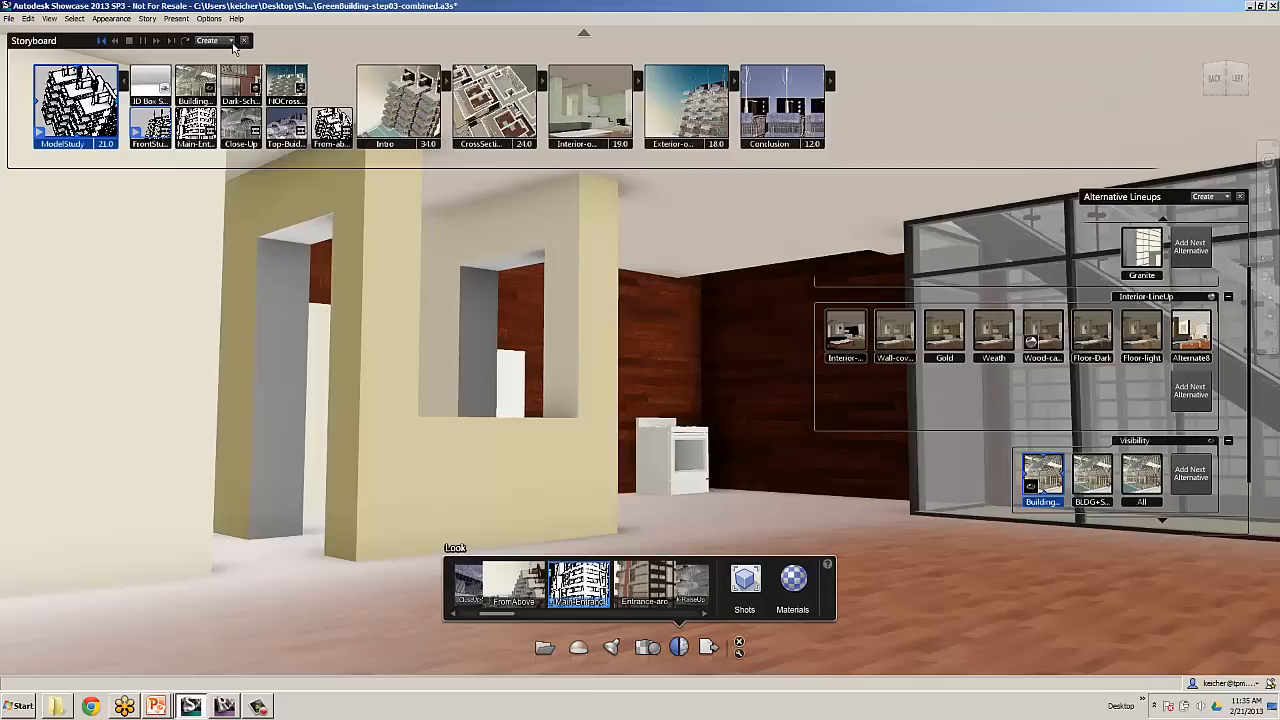
{"action": "left_click", "coordinate": [231, 42]}
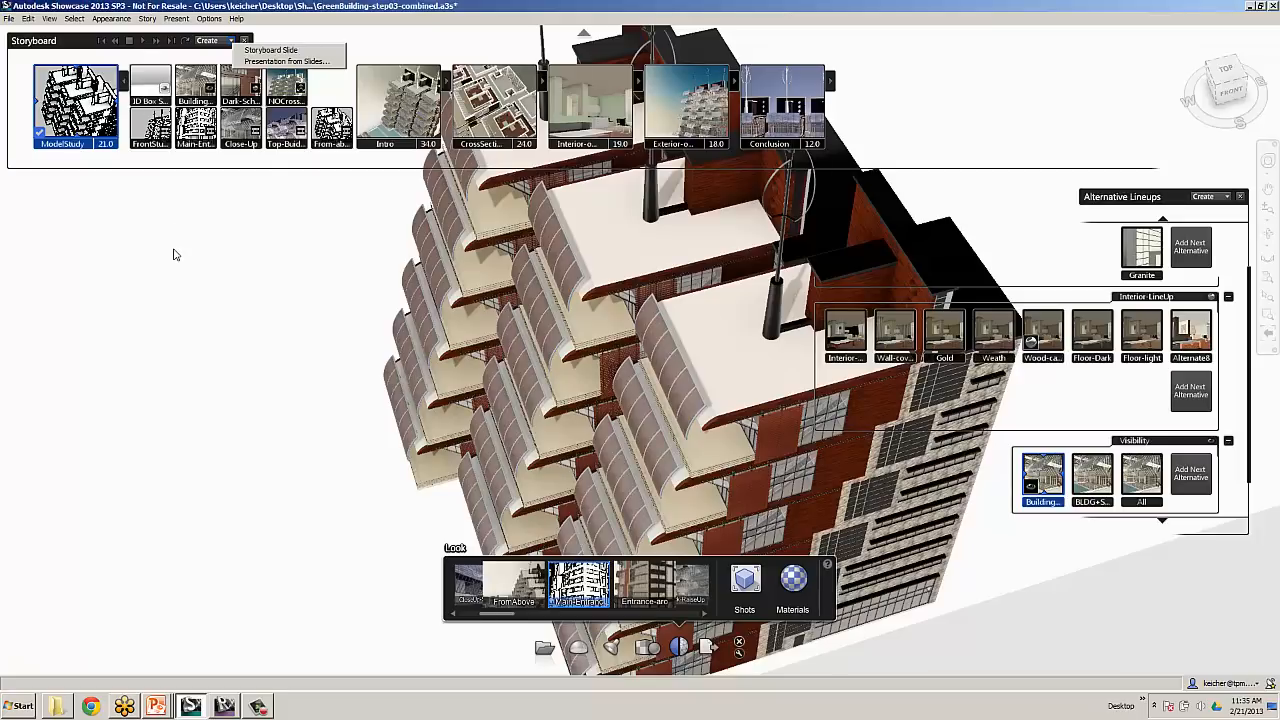
{"action": "left_click", "coordinate": [142, 46]}
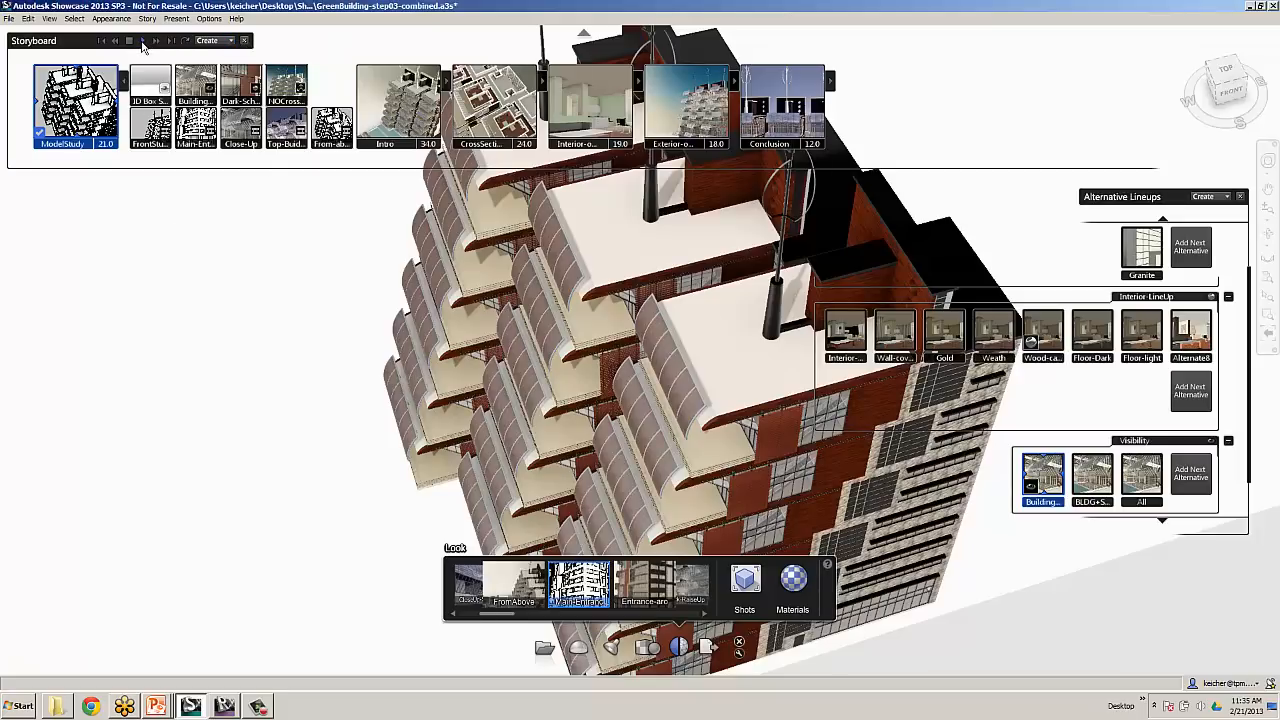
{"action": "left_click", "coordinate": [142, 42]}
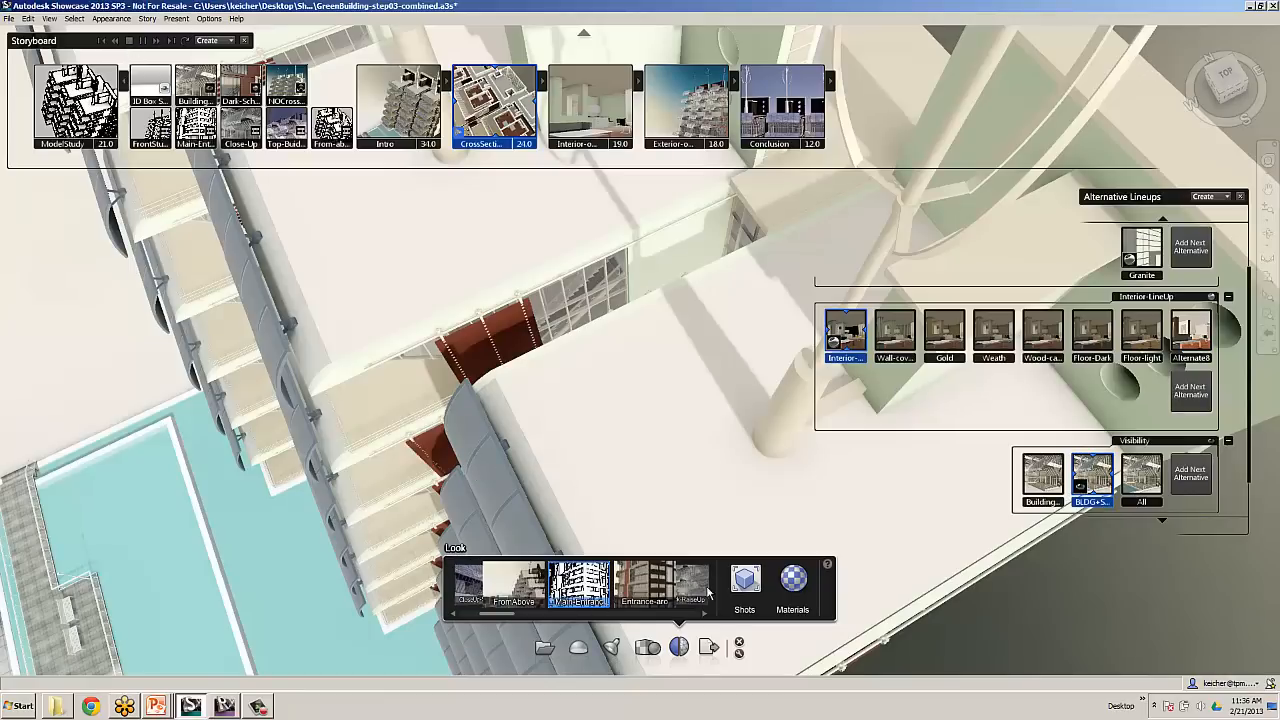
Show the publishing options in Showcase, and switch to Revit to view the source building model before cycling back.
{"action": "left_click", "coordinate": [709, 648]}
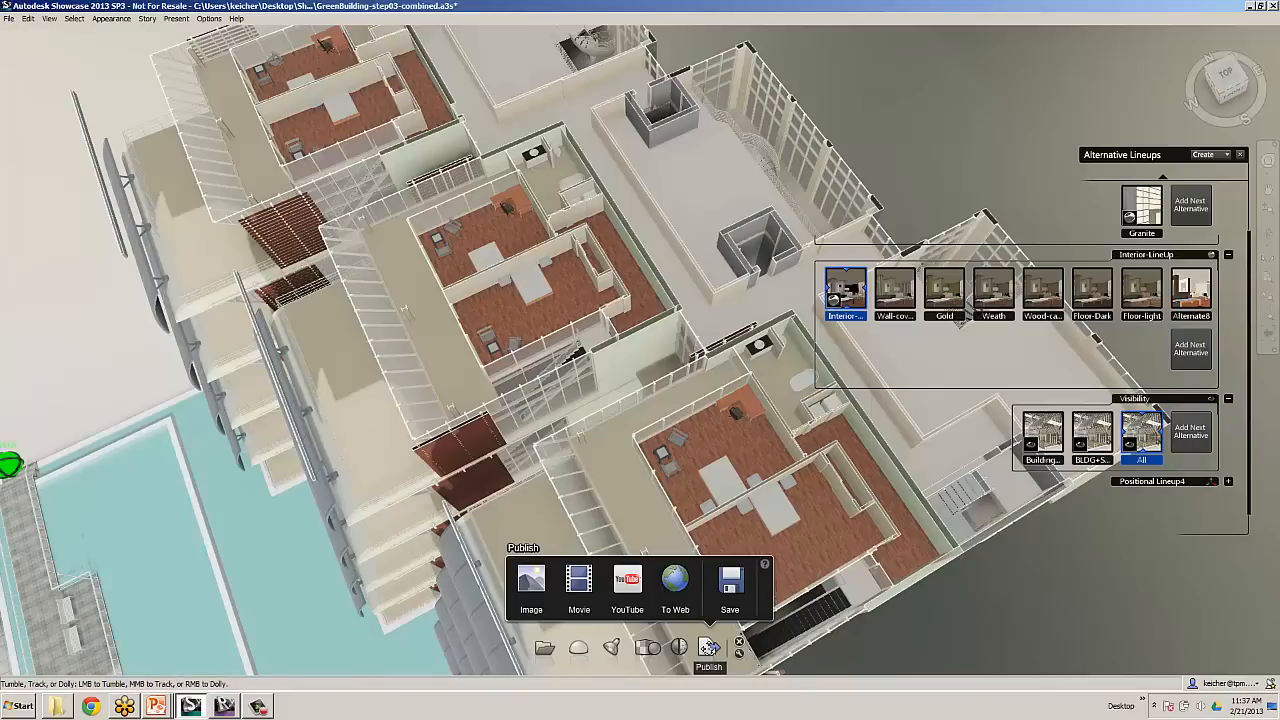
{"action": "key", "text": "alt+Tab"}
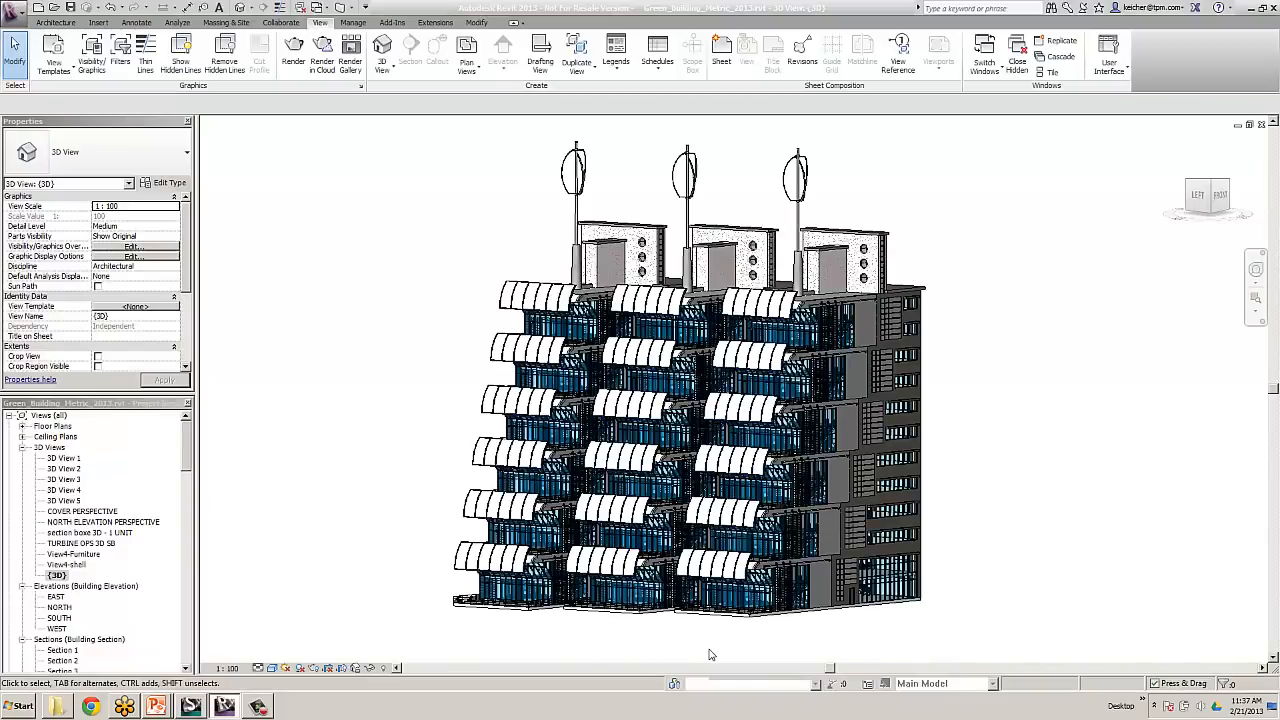
{"action": "key", "text": "alt+Tab"}
{"action": "key", "text": "alt+Tab"}
{"action": "key", "text": "alt+Tab"}
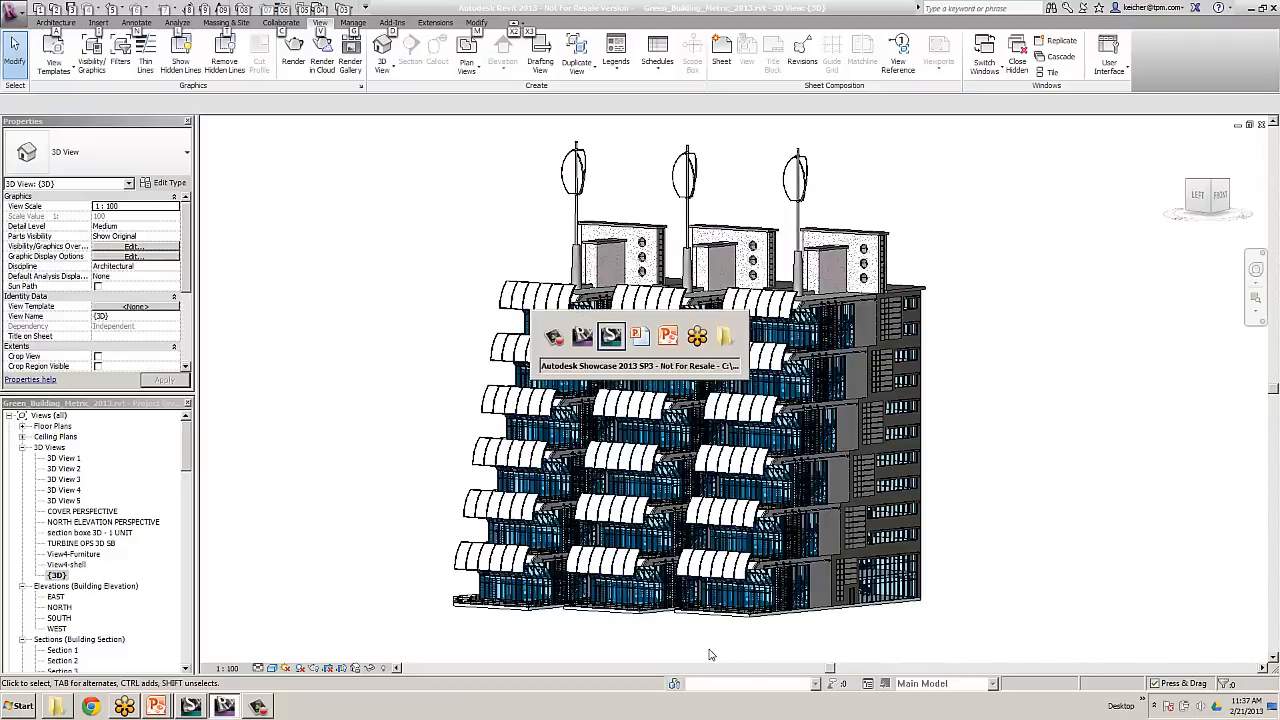
{"action": "key", "text": "alt+Tab"}
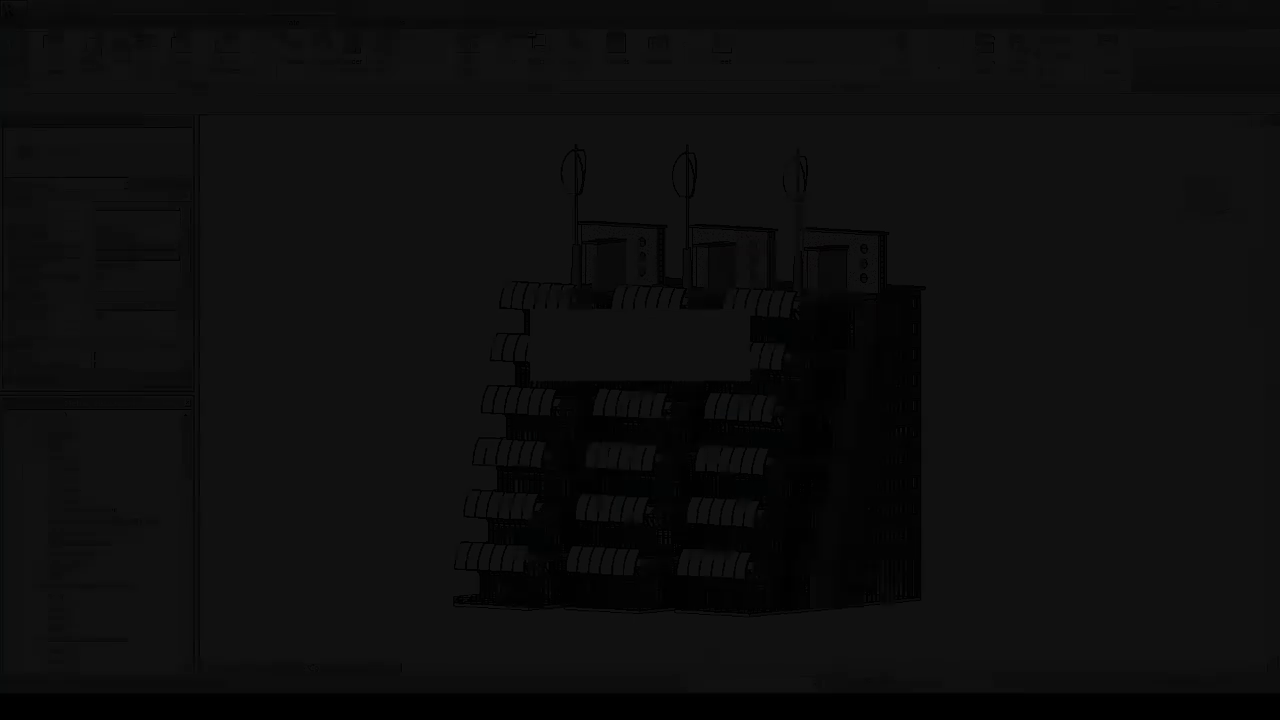